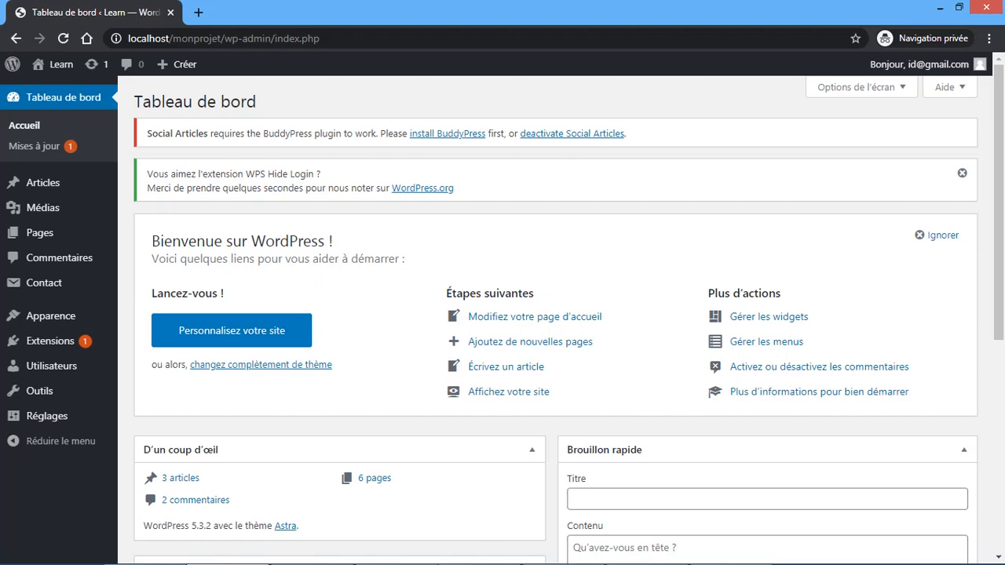
- Open Utilisateurs > Ajouter and scroll through the empty Add New User form
scroll(556, 314, down, 5)
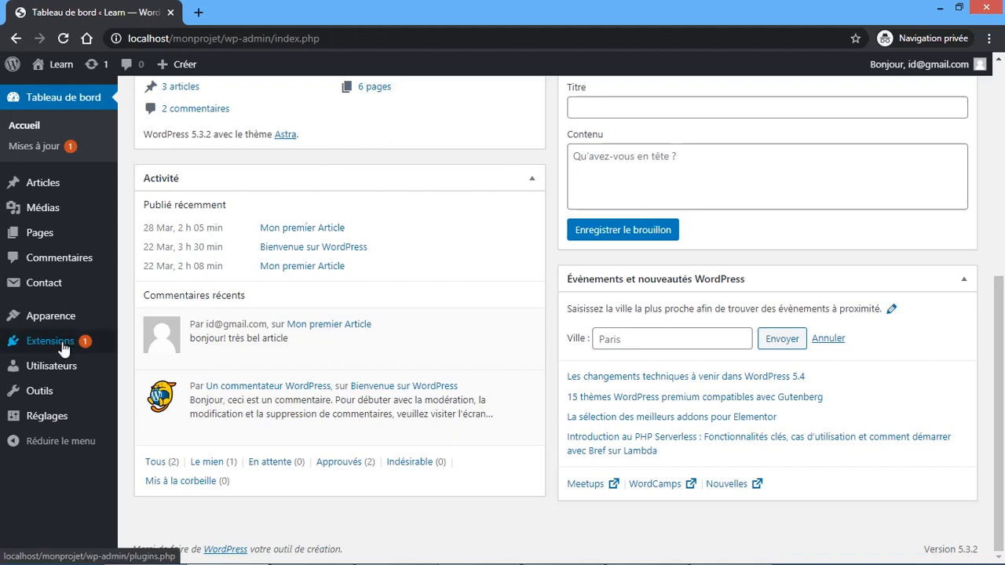
mouse_move(59, 371)
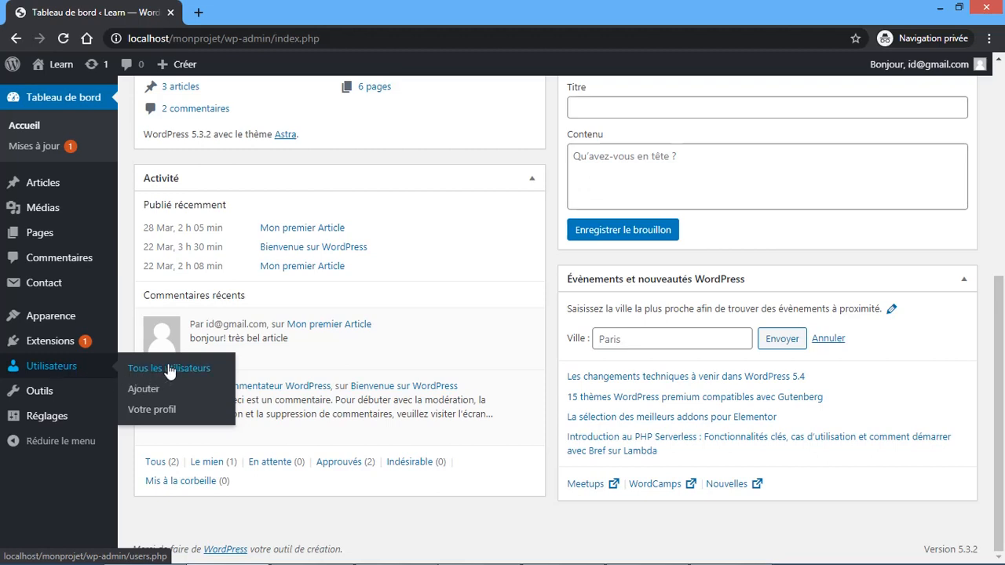
click(143, 391)
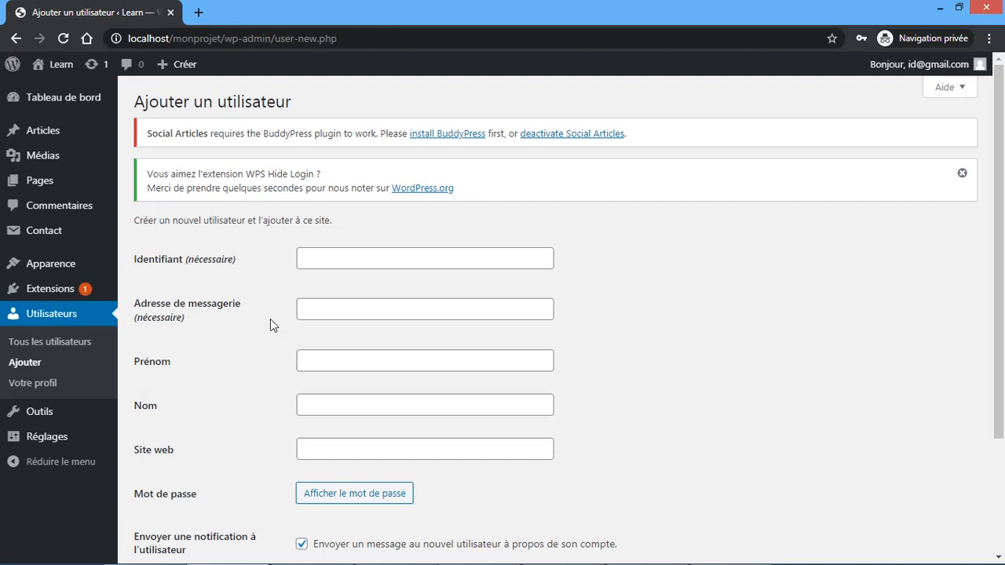
scroll(271, 319, down, 1)
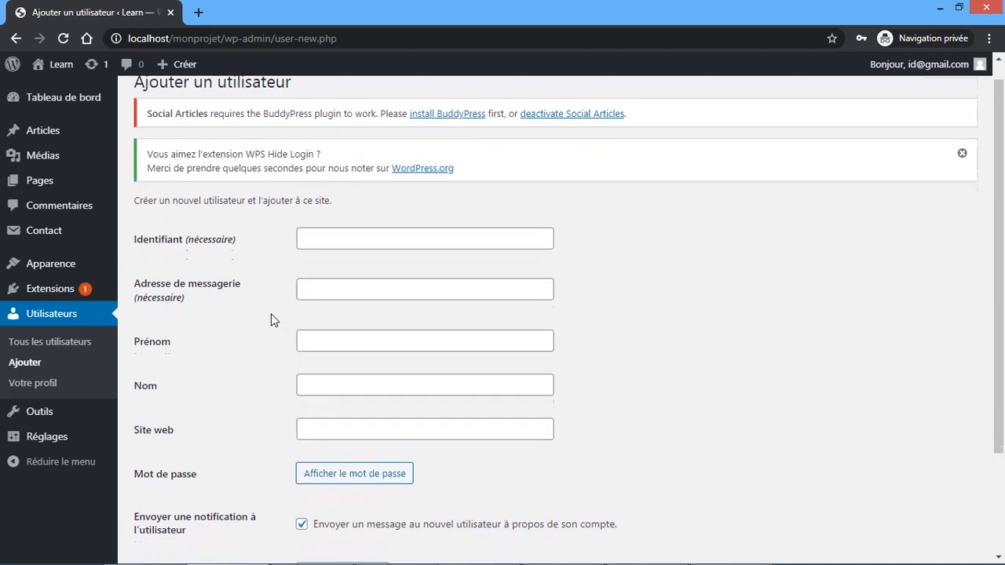
scroll(271, 319, down, 1)
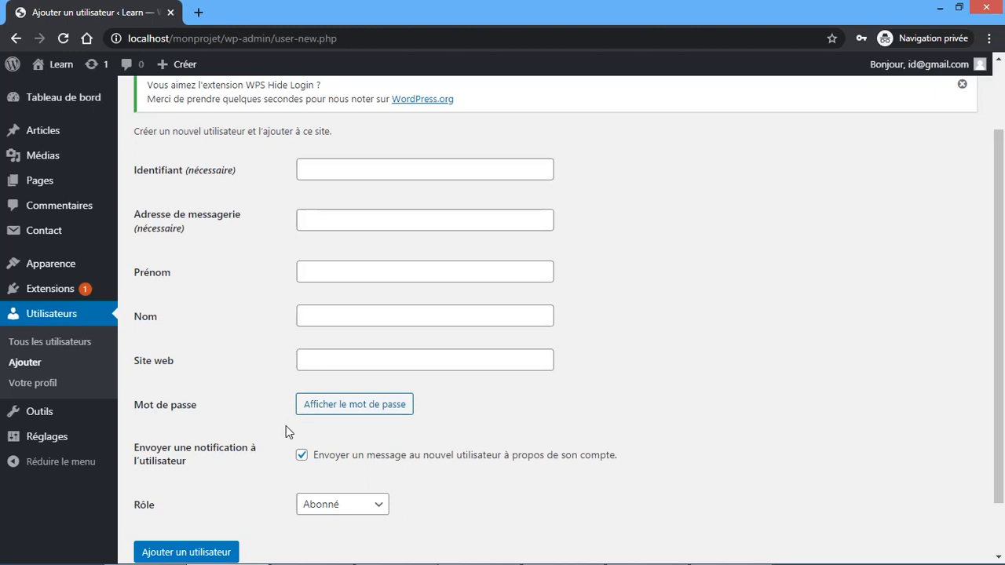
scroll(317, 466, down, 2)
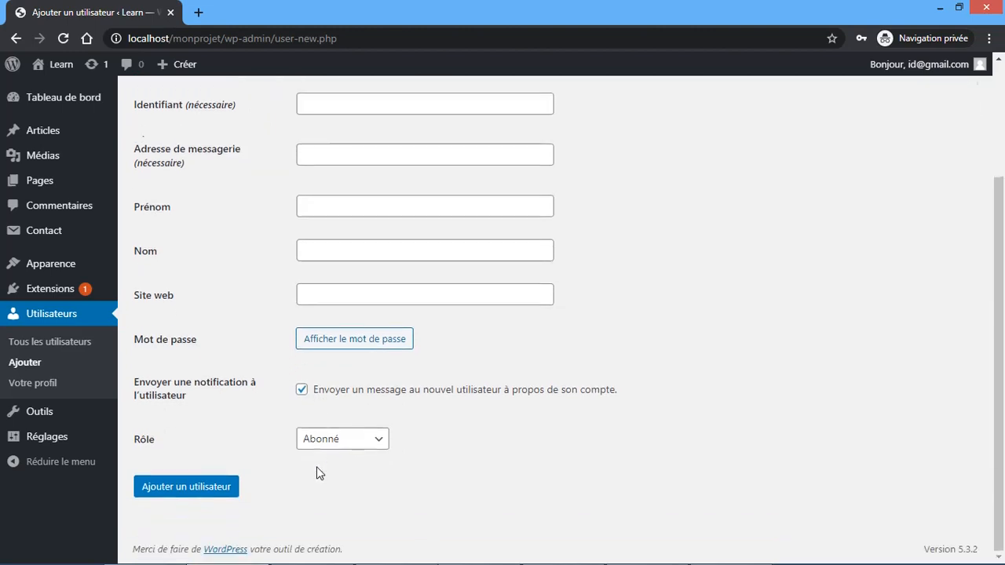
- Look through the Rôle options while keeping Abonné, then dismiss the WPS Hide Login notice
click(354, 445)
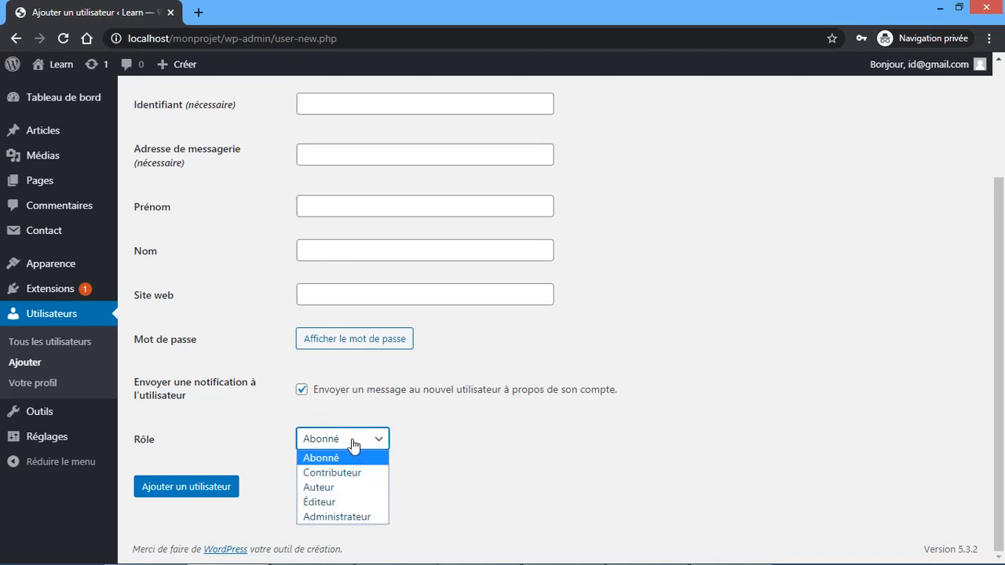
click(442, 442)
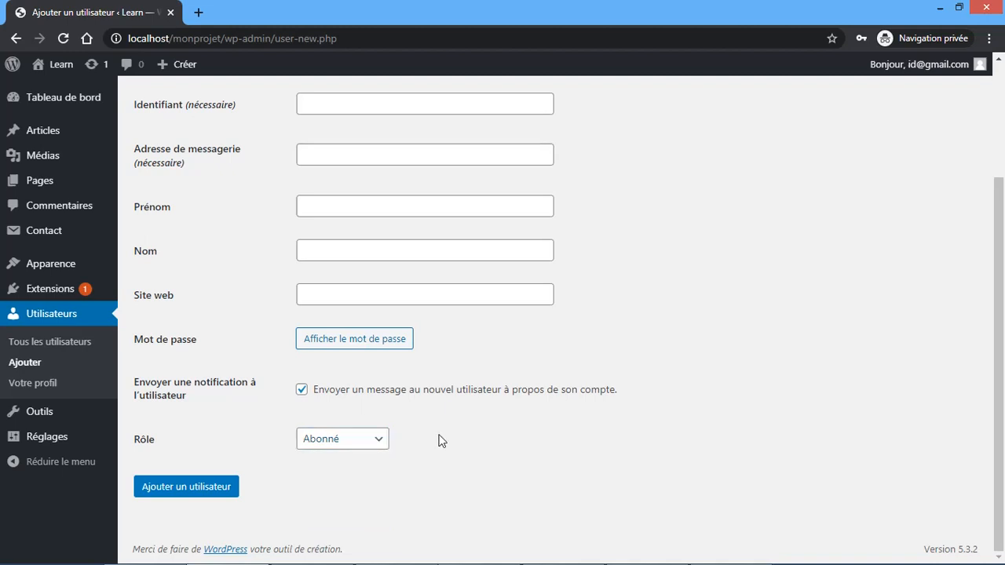
click(351, 443)
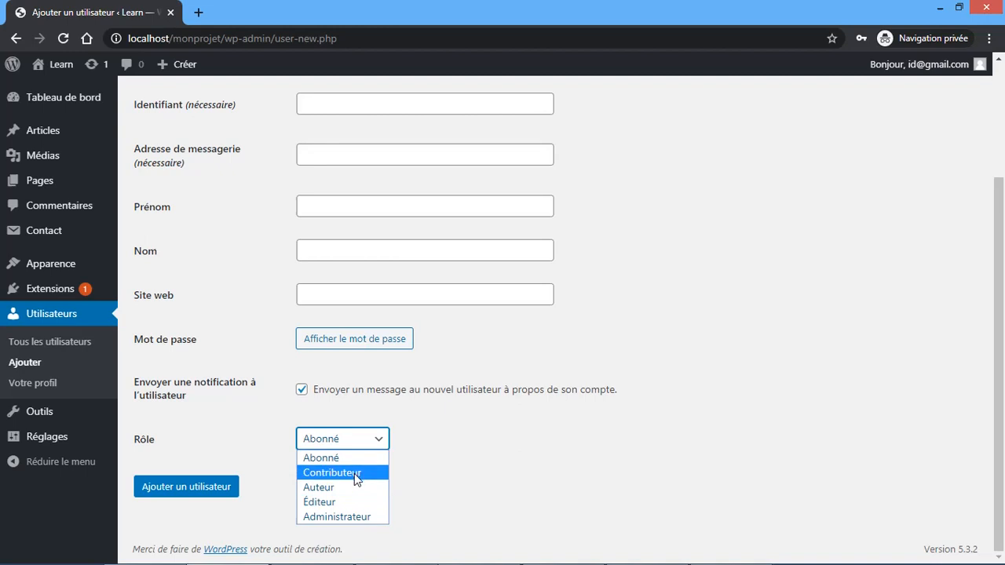
click(432, 474)
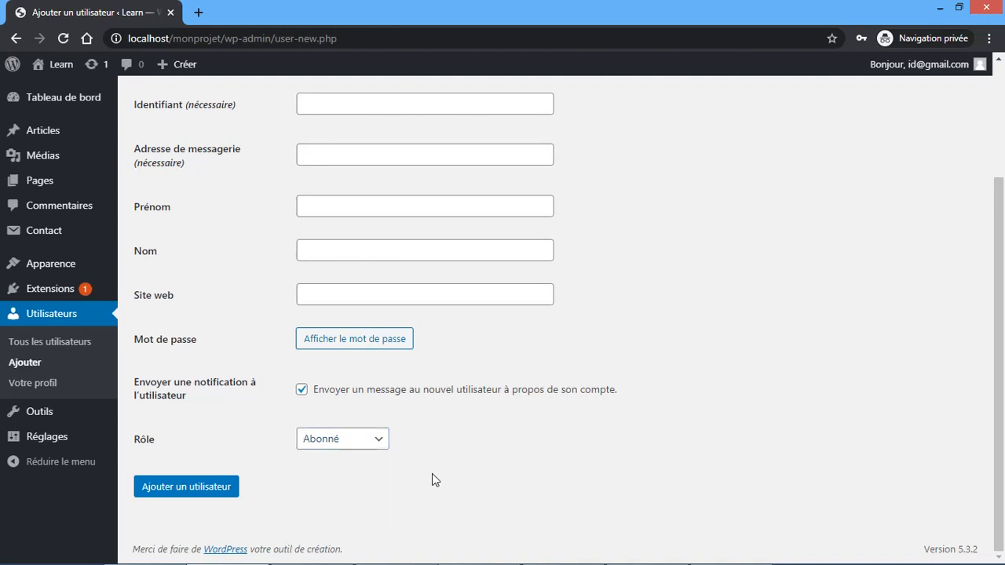
click(378, 453)
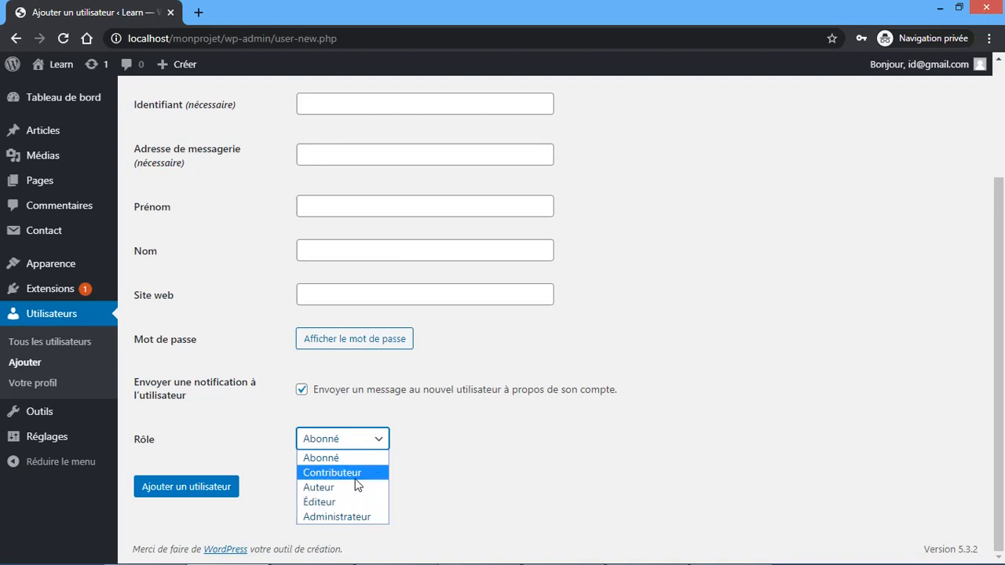
click(424, 484)
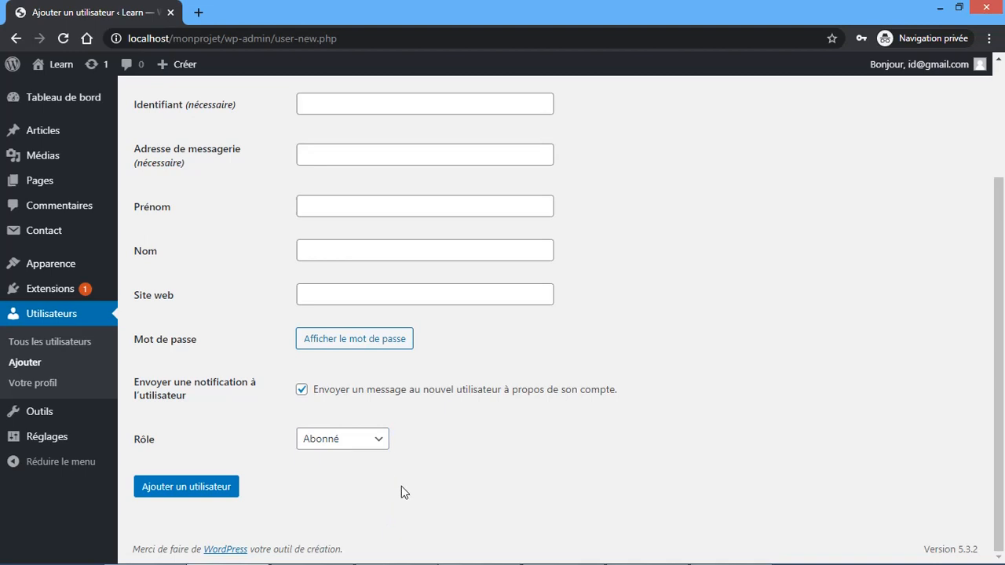
scroll(480, 445, up, 1)
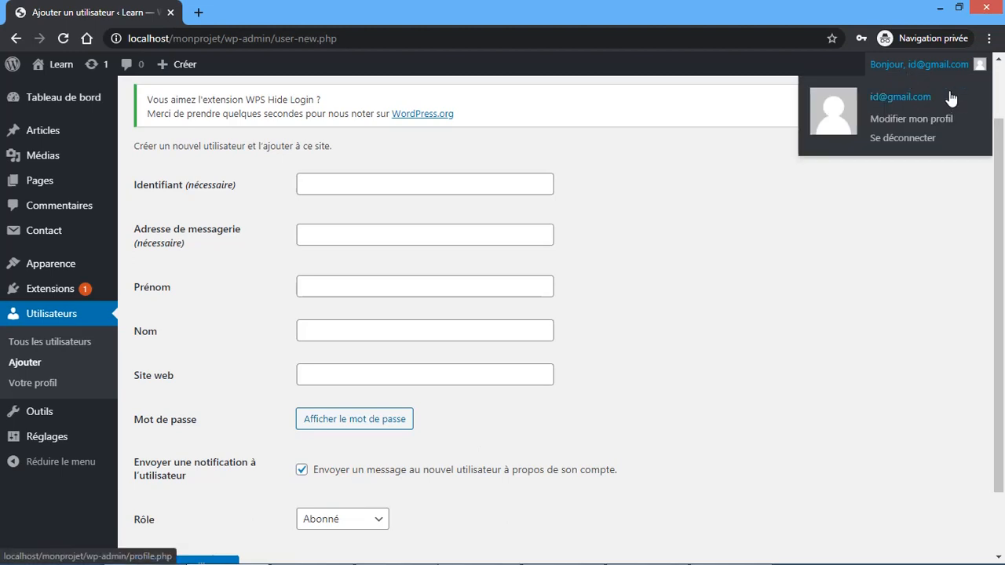
click(962, 104)
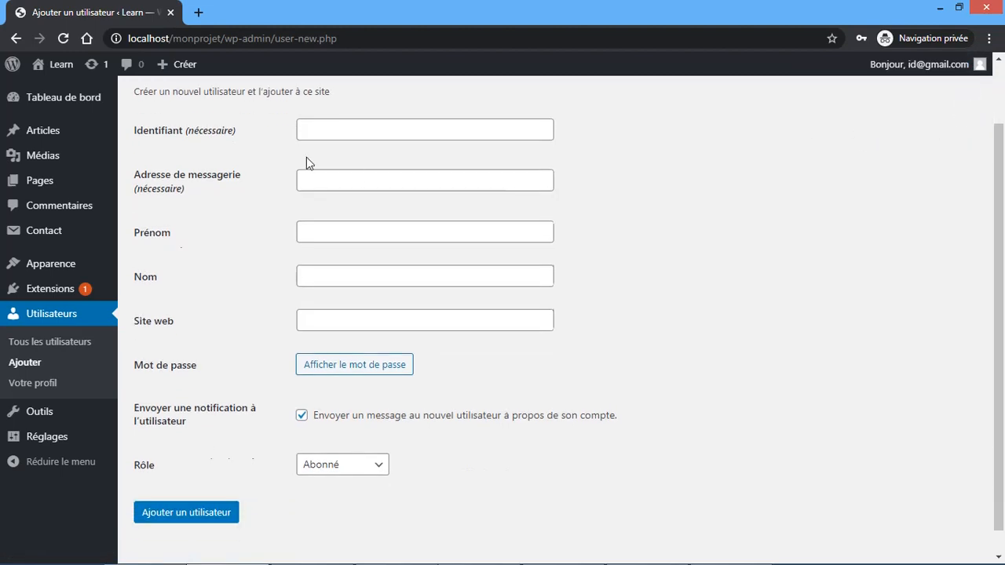
- Enter the new user's username and e-mail address
click(333, 128)
text(steve)
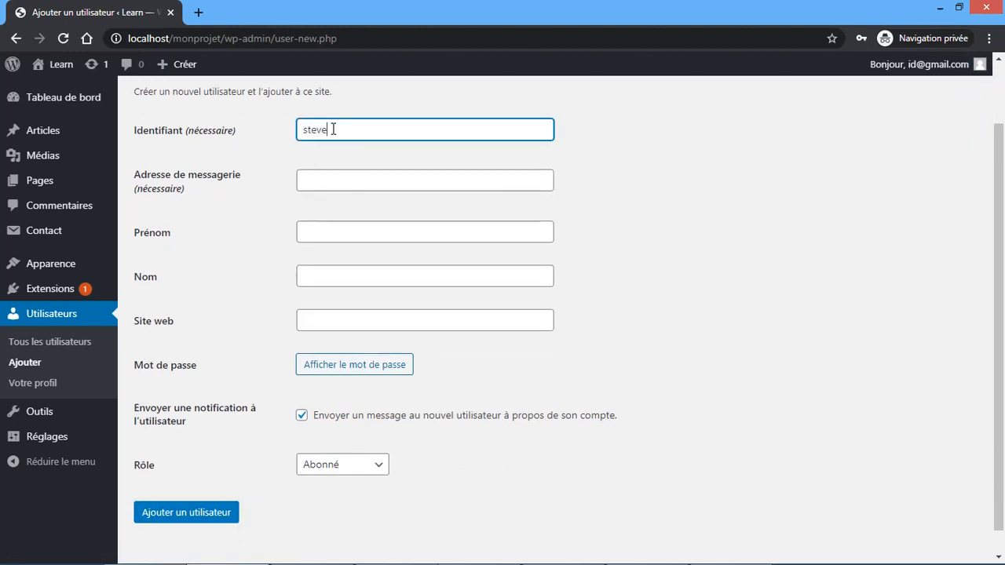
key(Tab)
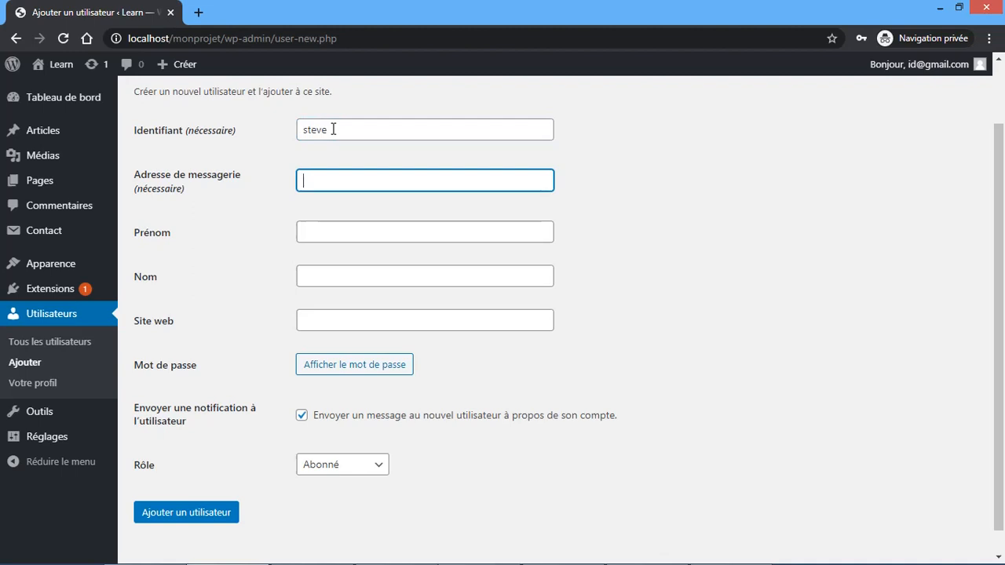
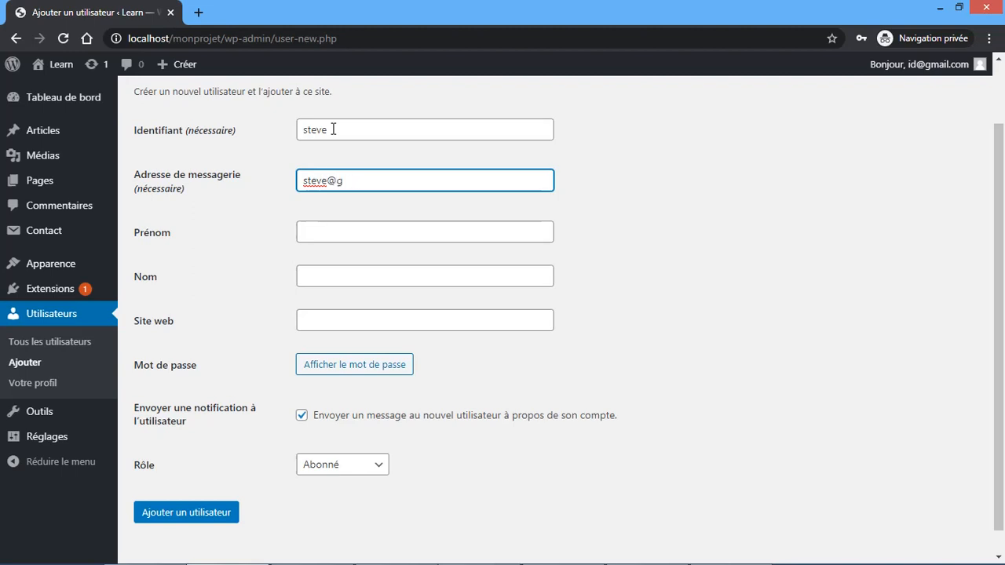
- Fill in the user's first name, last name and website address
key(Tab)
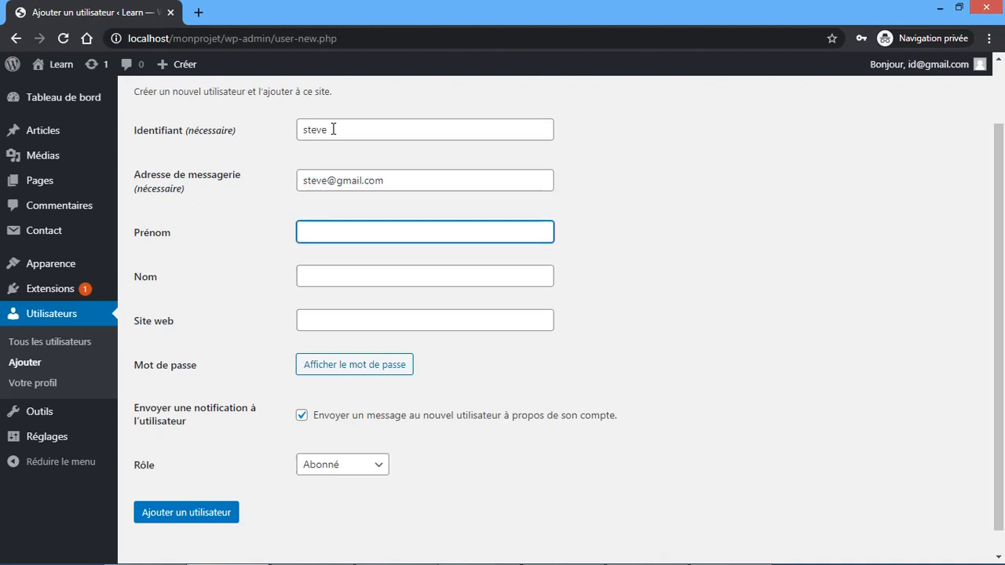
key(Tab)
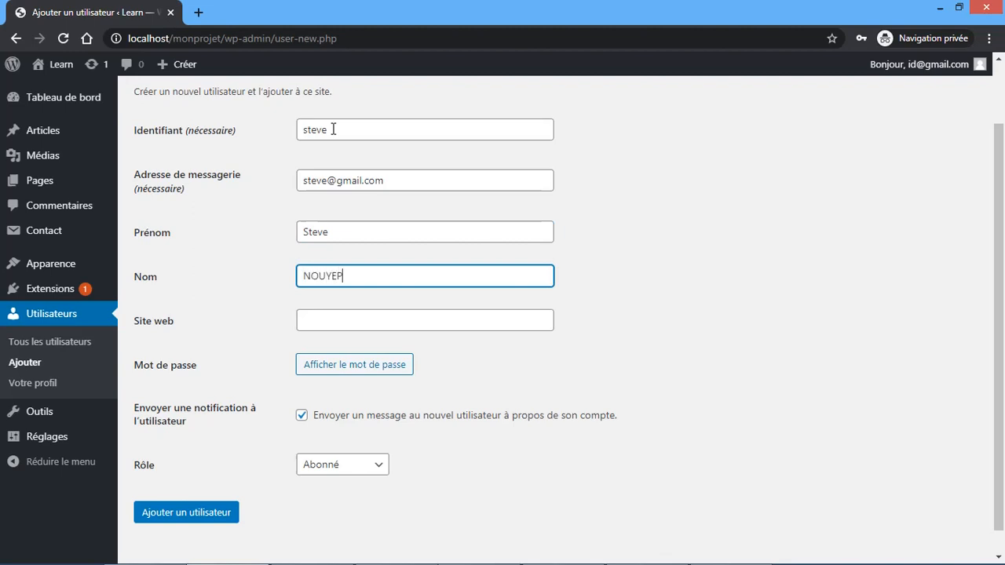
key(Tab)
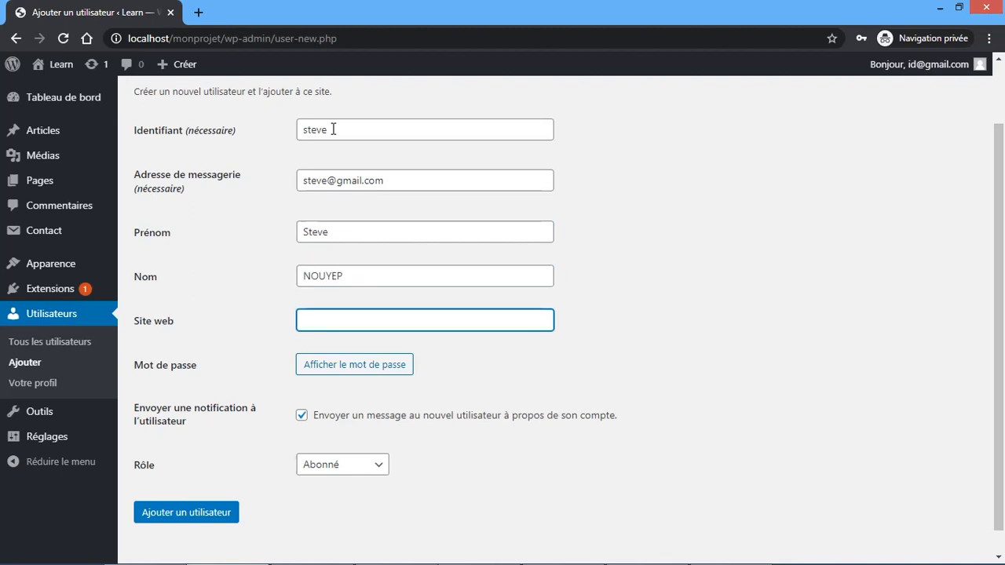
text(www.le)
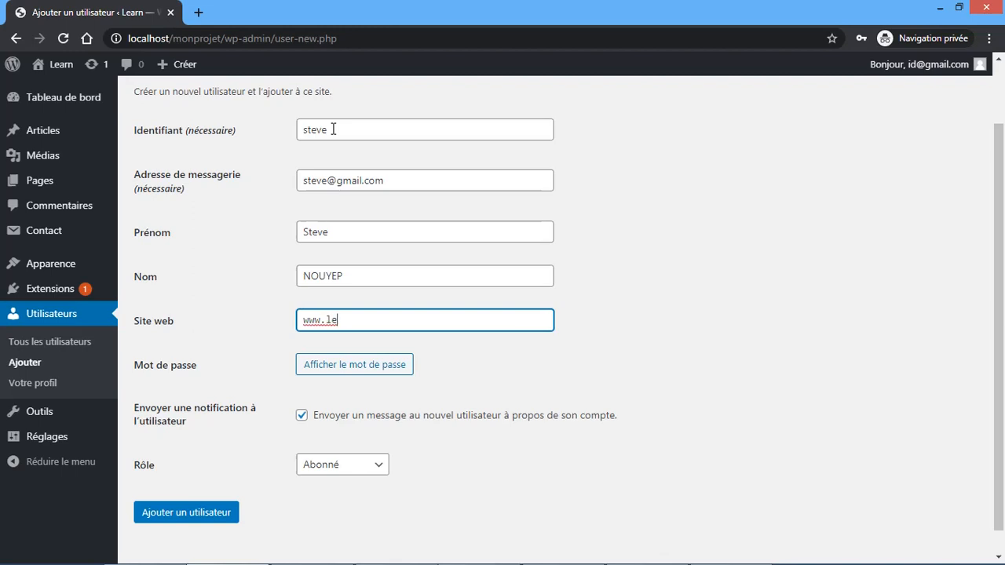
text(arn.seeds.m)
text(m)
key(ctrl+plus)
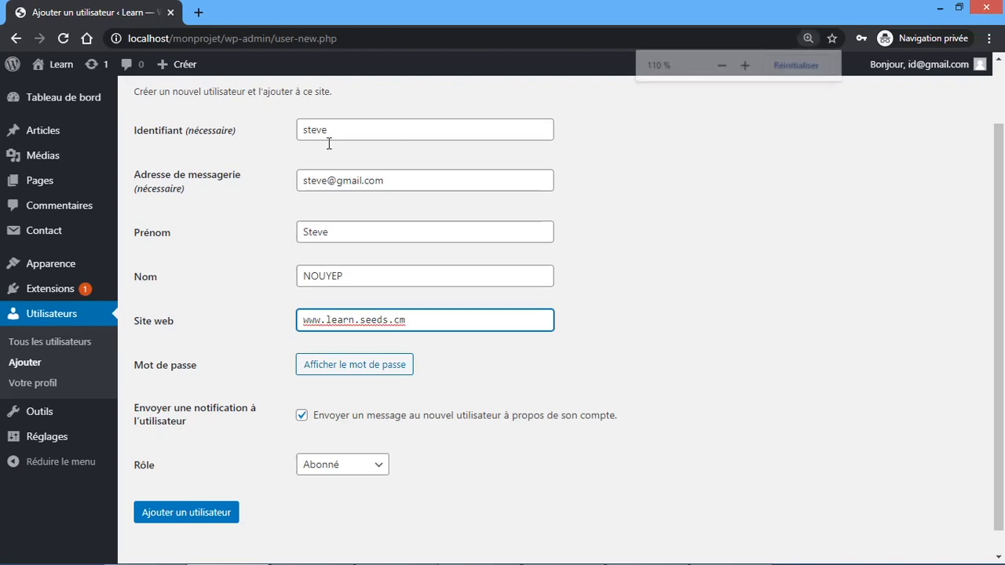
key(ctrl+minus)
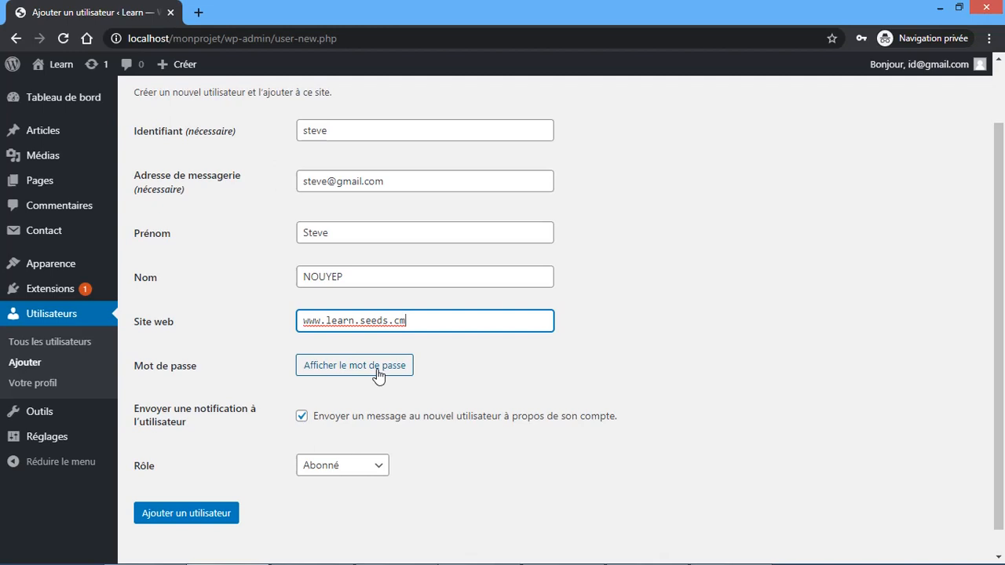
- Reveal and select the generated strong password, then mask it again
click(377, 366)
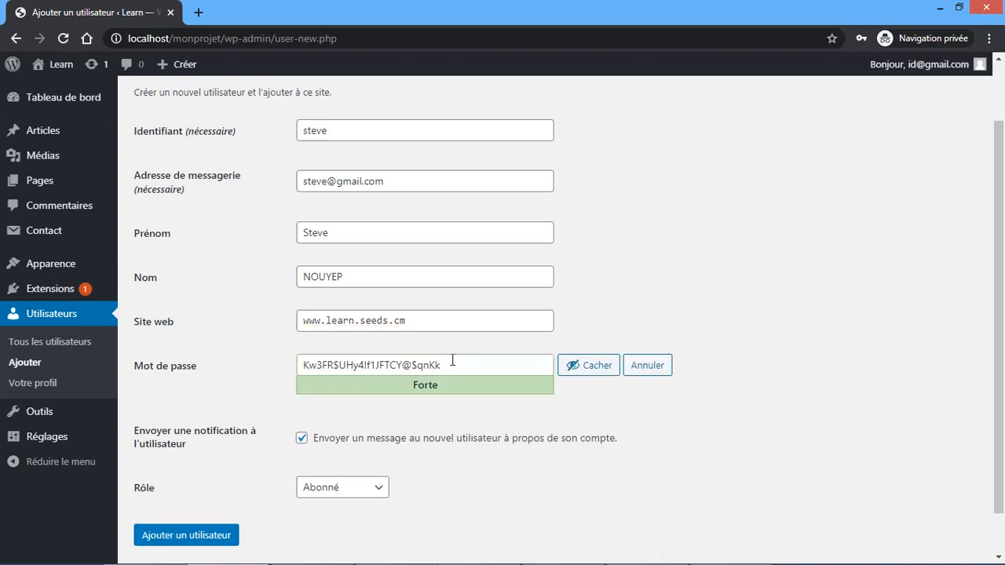
triple_click(453, 361)
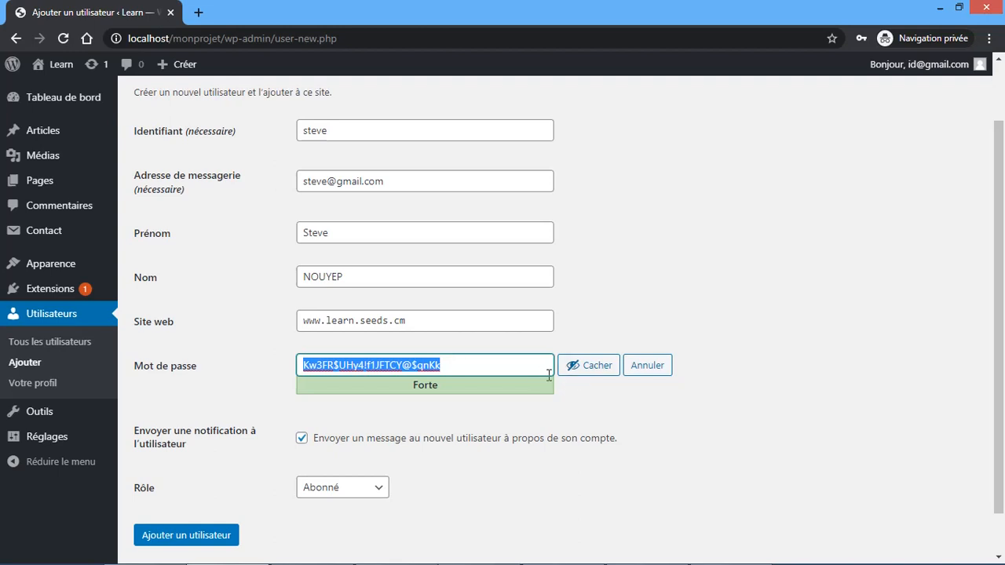
click(597, 366)
scroll(483, 399, down, 1)
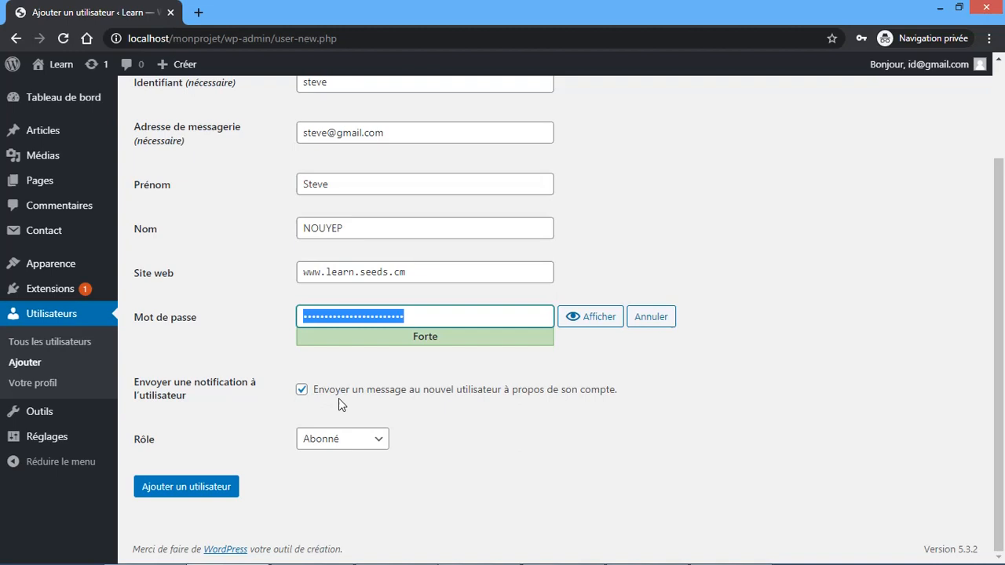
- Set the role to Contributeur and create the user account
click(352, 444)
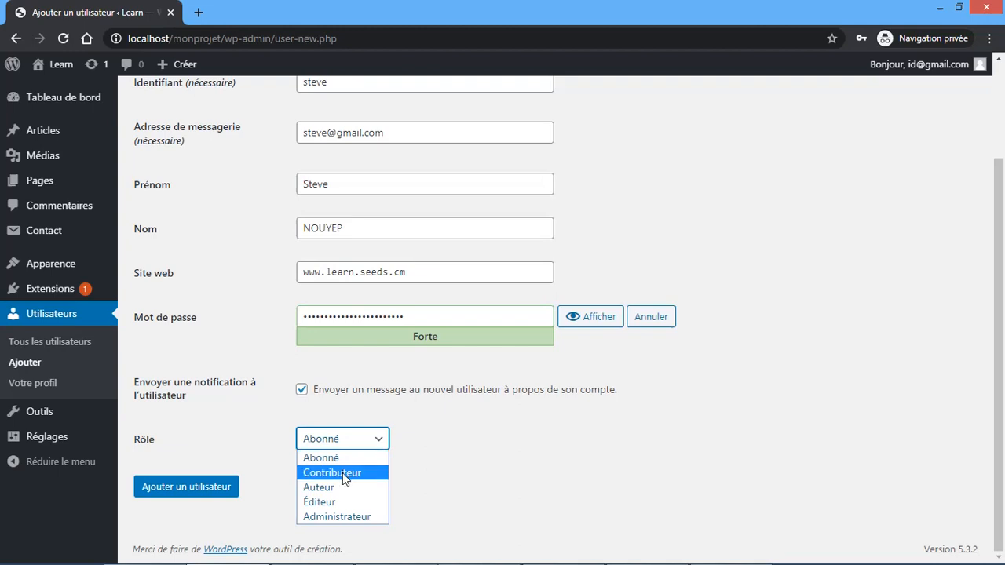
click(342, 473)
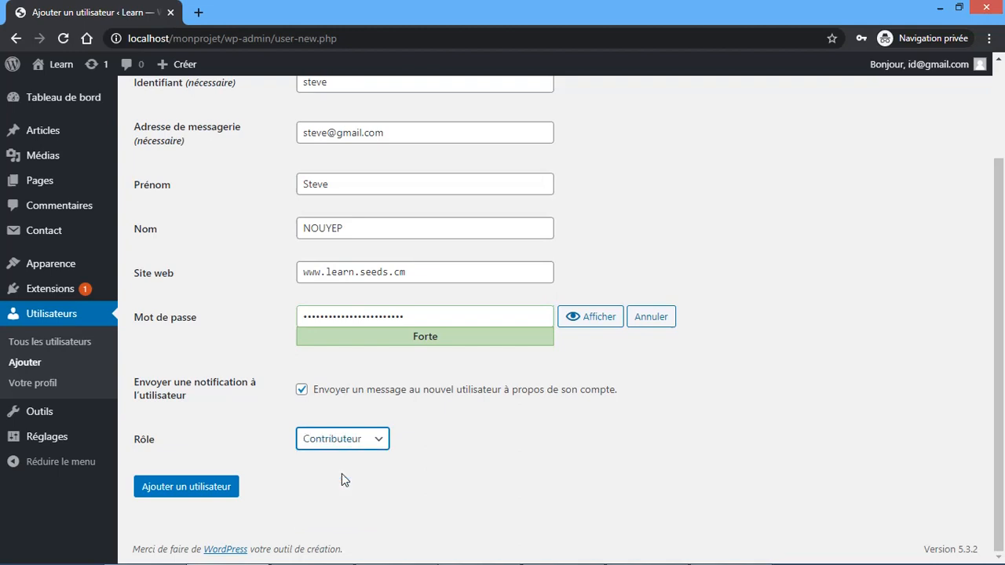
click(195, 495)
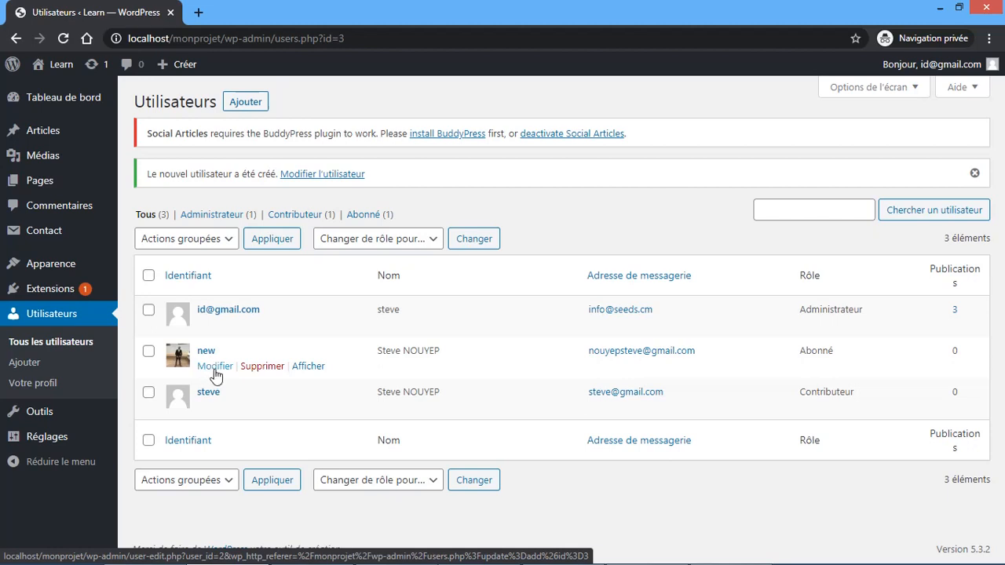
- Open the Abonné user's profile for editing with Modifier
click(215, 368)
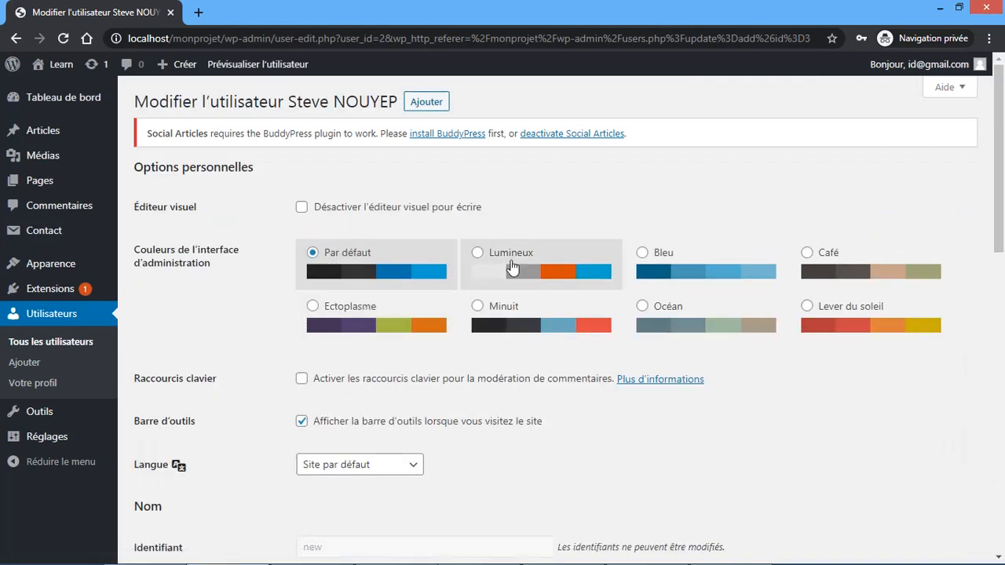
- Switch the admin colour scheme to Bleu, keeping the default site language
click(547, 273)
click(664, 267)
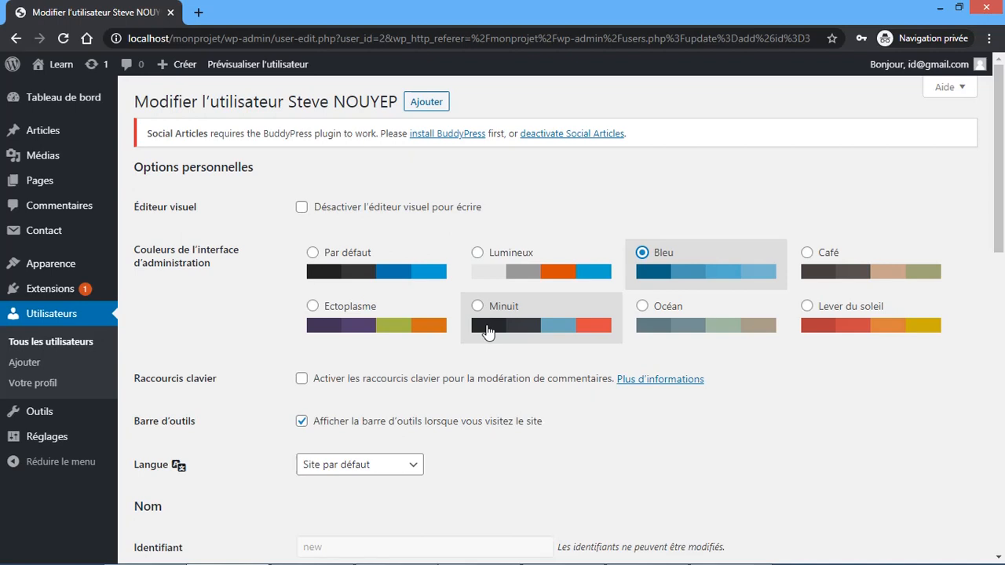
scroll(487, 333, down, 2)
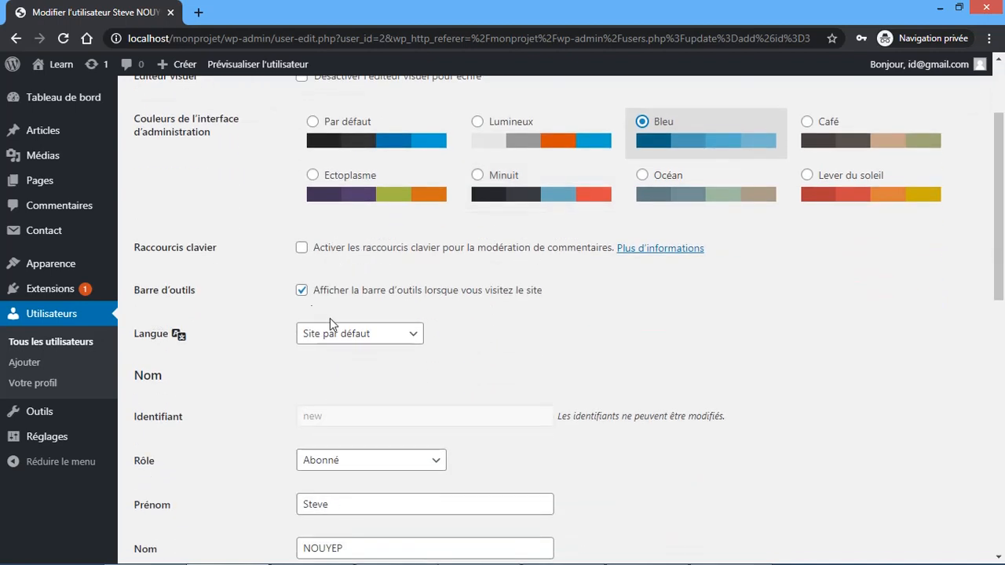
click(348, 343)
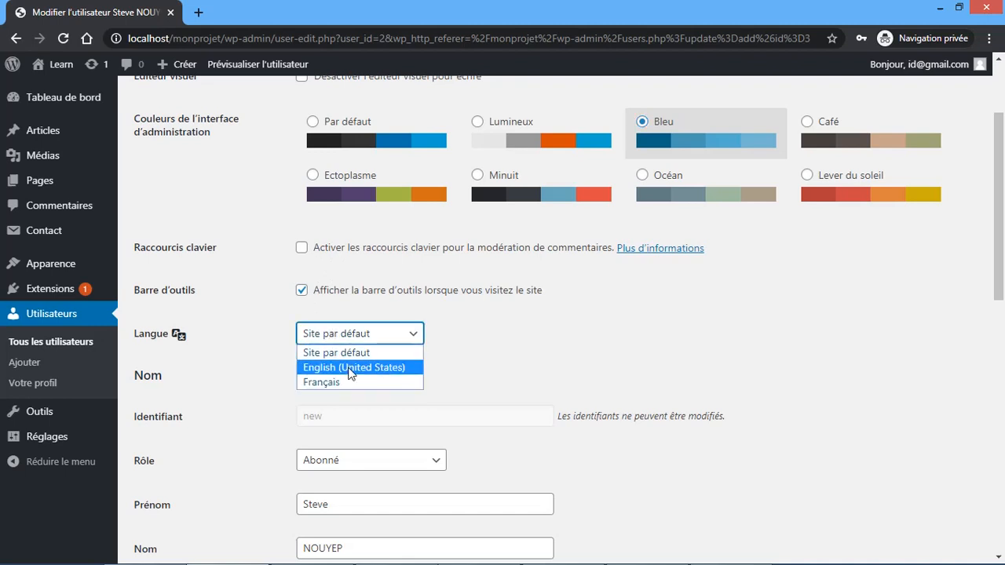
click(446, 333)
scroll(446, 328, down, 2)
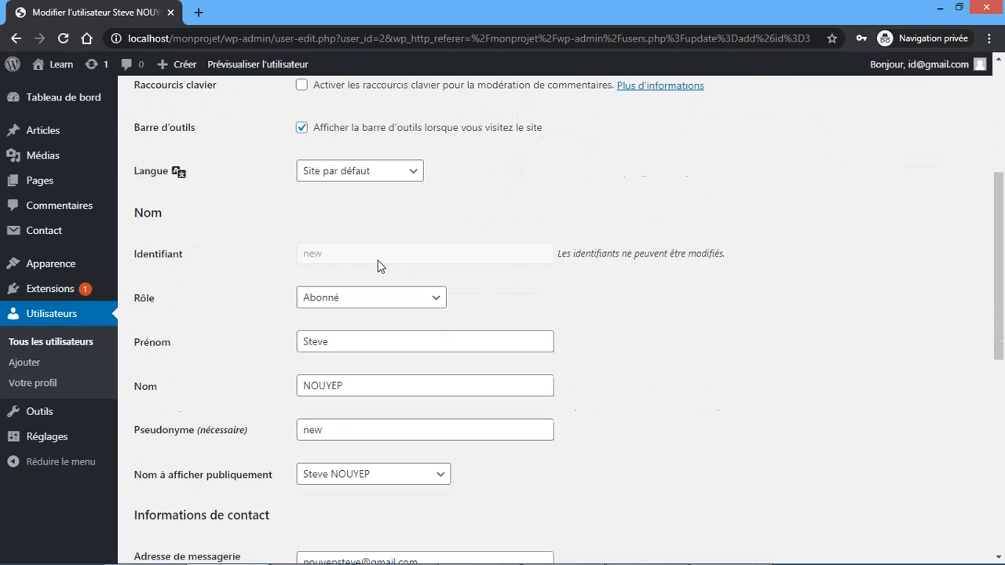
- Change the user's role to Contributeur
click(382, 296)
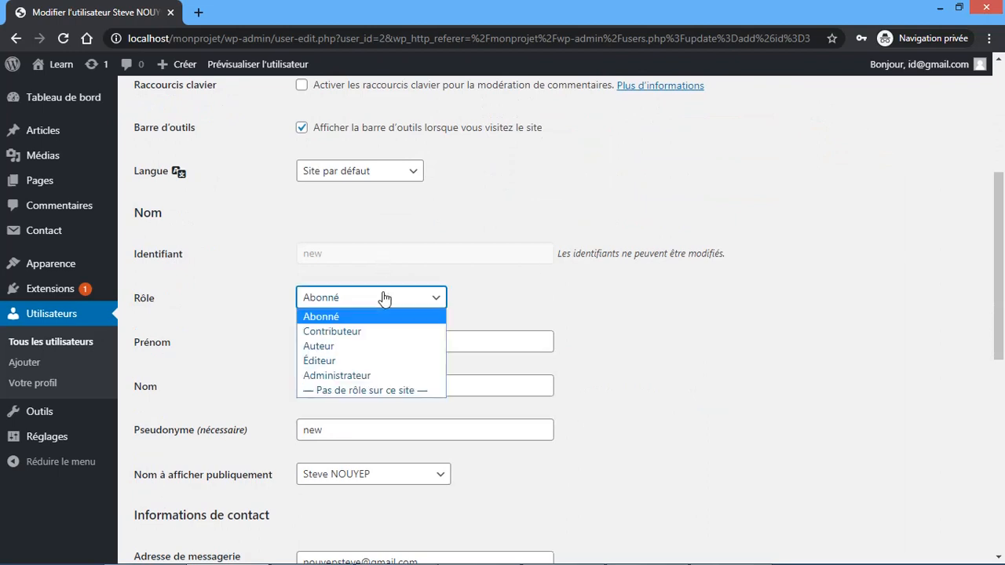
click(372, 332)
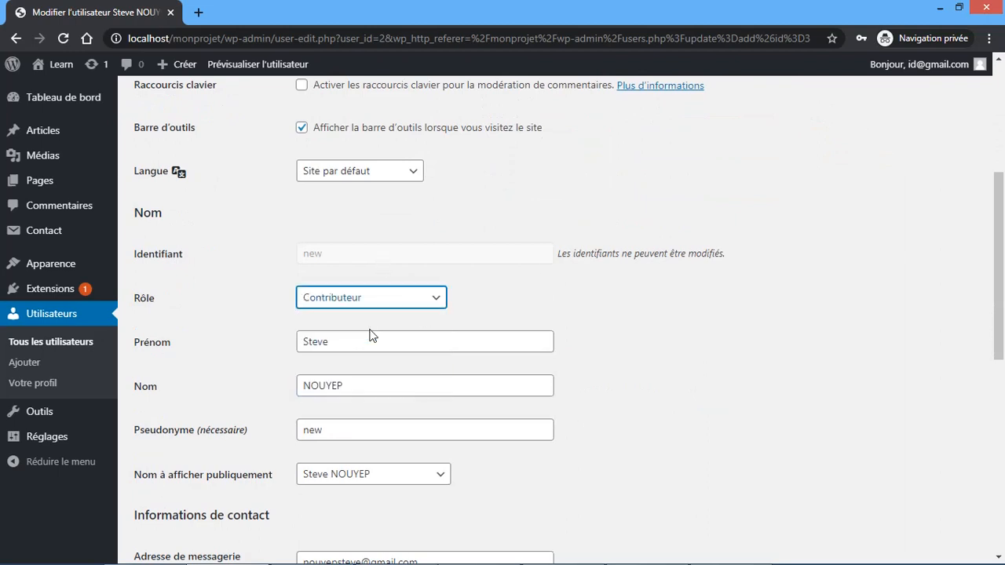
click(439, 305)
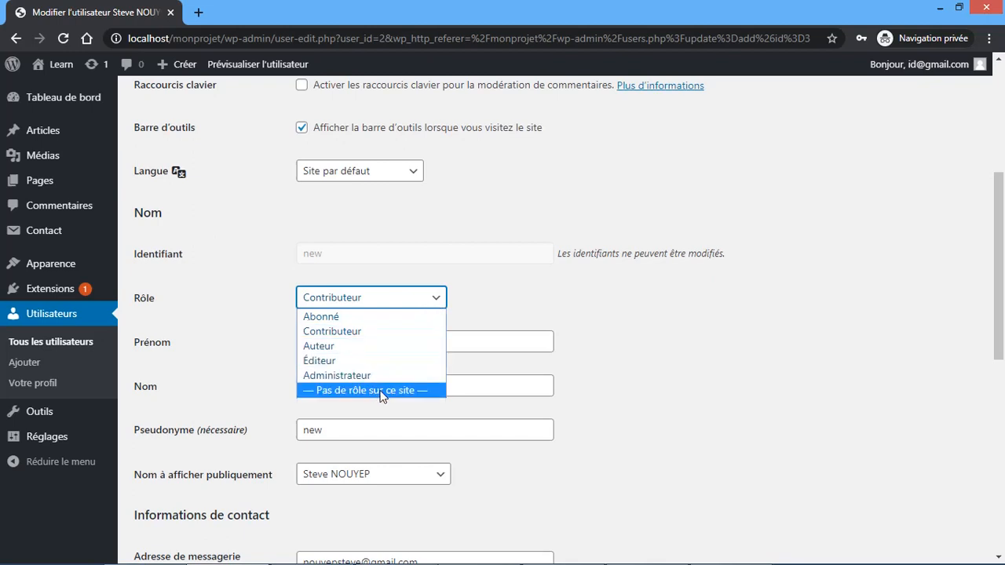
click(468, 296)
scroll(468, 296, down, 2)
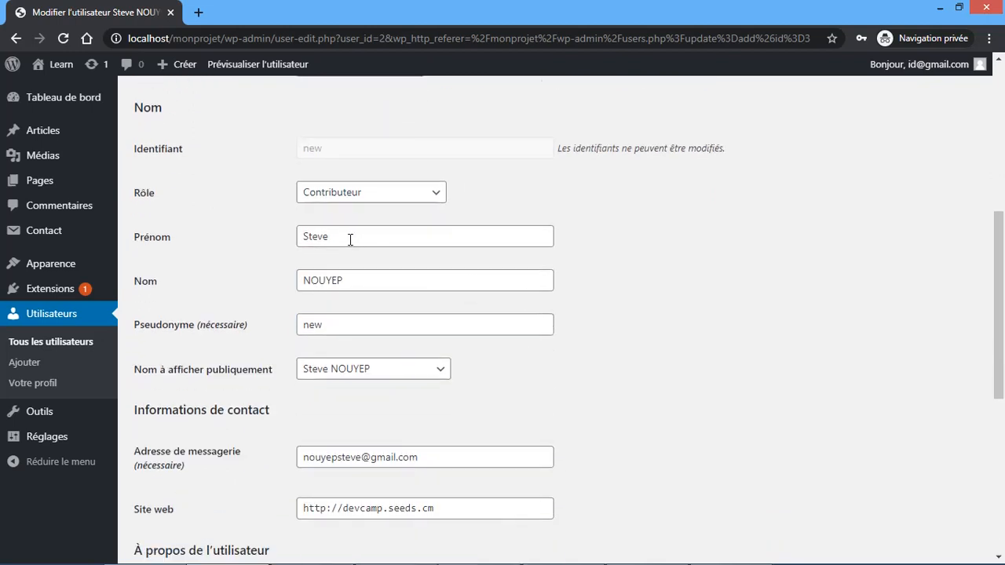
scroll(342, 283, down, 3)
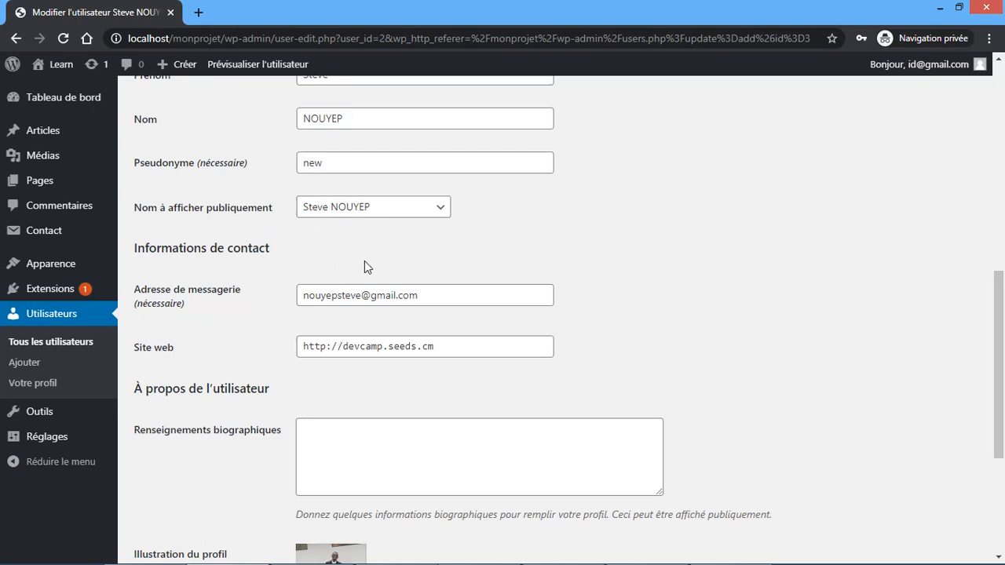
scroll(364, 262, down, 2)
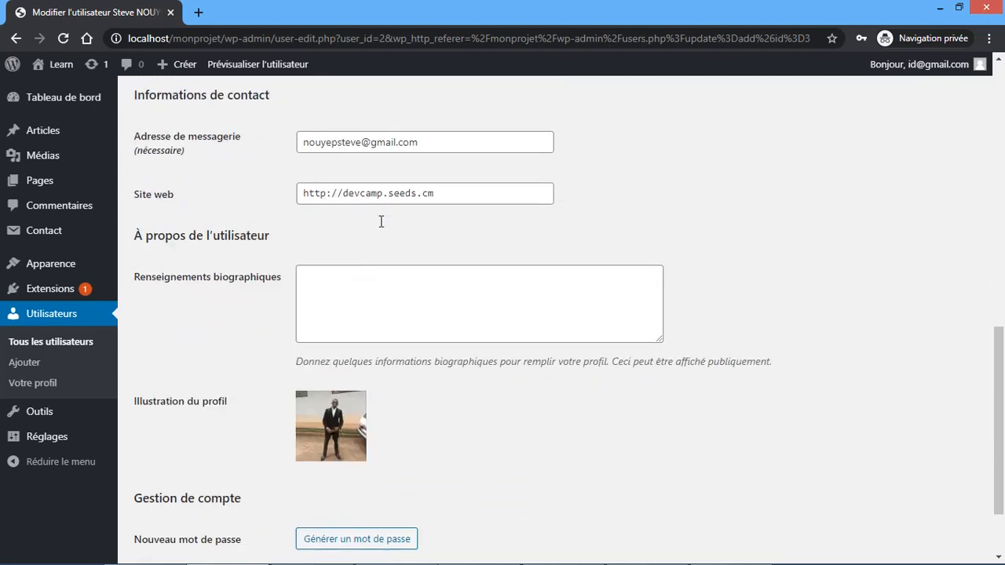
- Write the biography 'formateur WordPress' and save the user profile
click(339, 286)
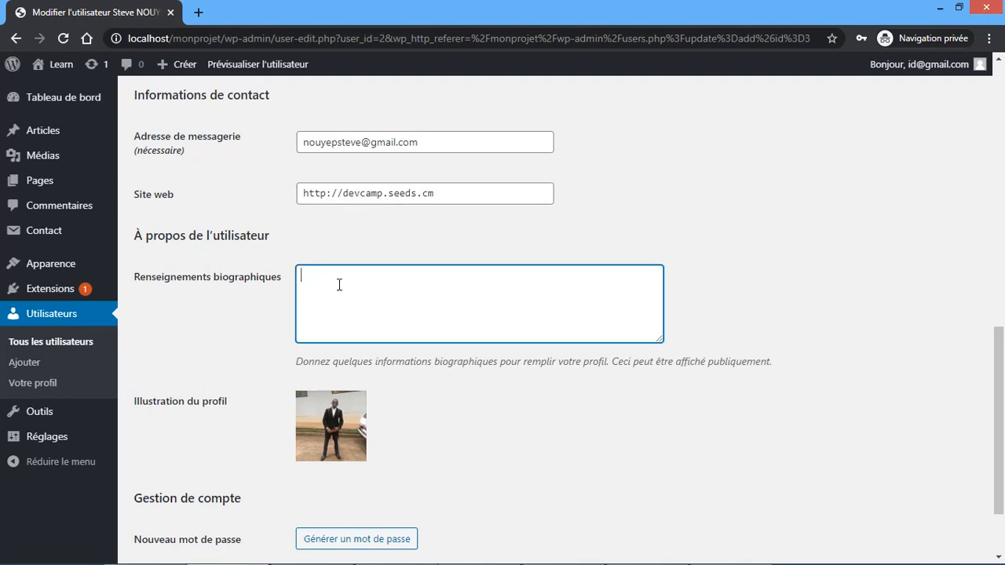
scroll(379, 287, down, 2)
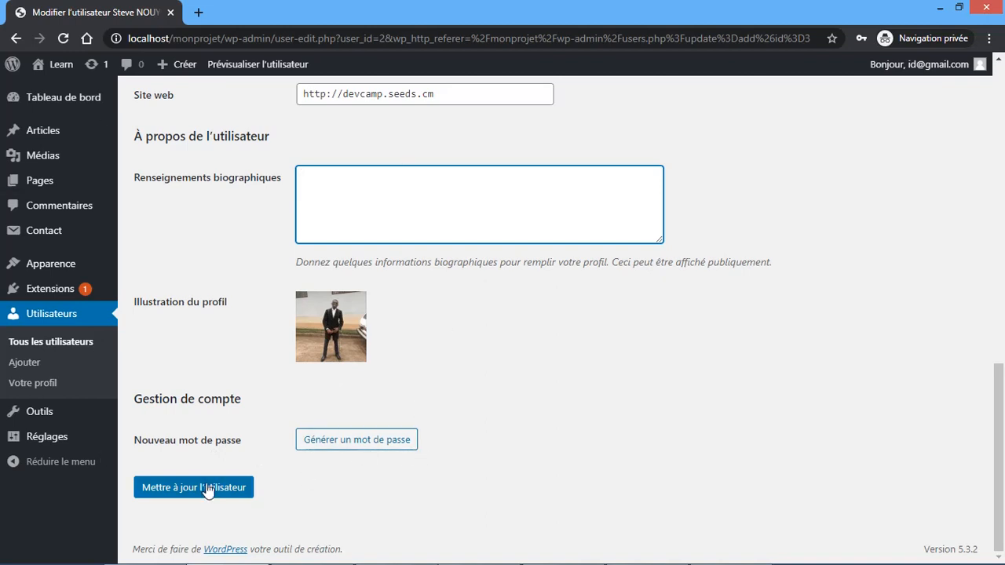
key(BackSpace)
text(formateur WordPress)
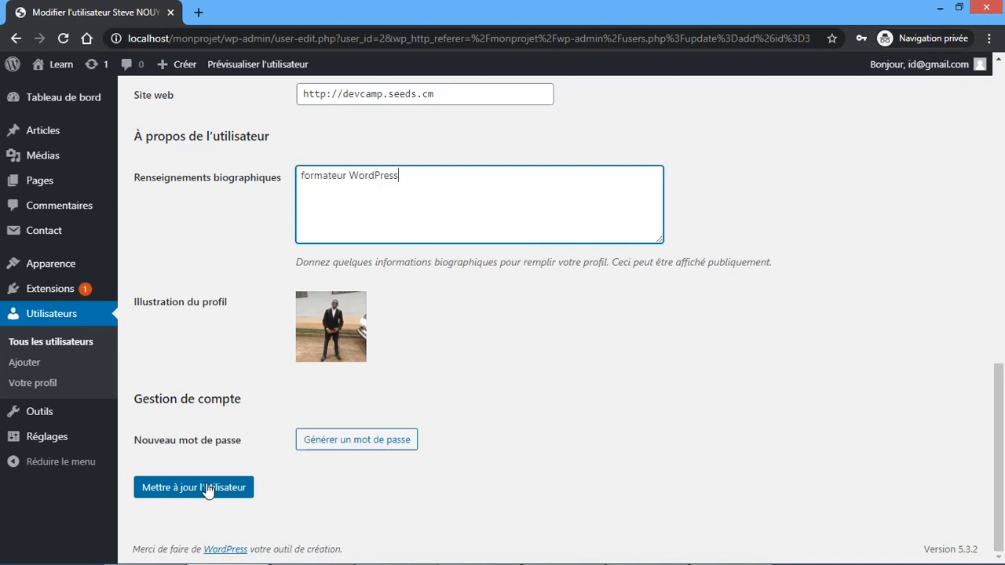
click(211, 490)
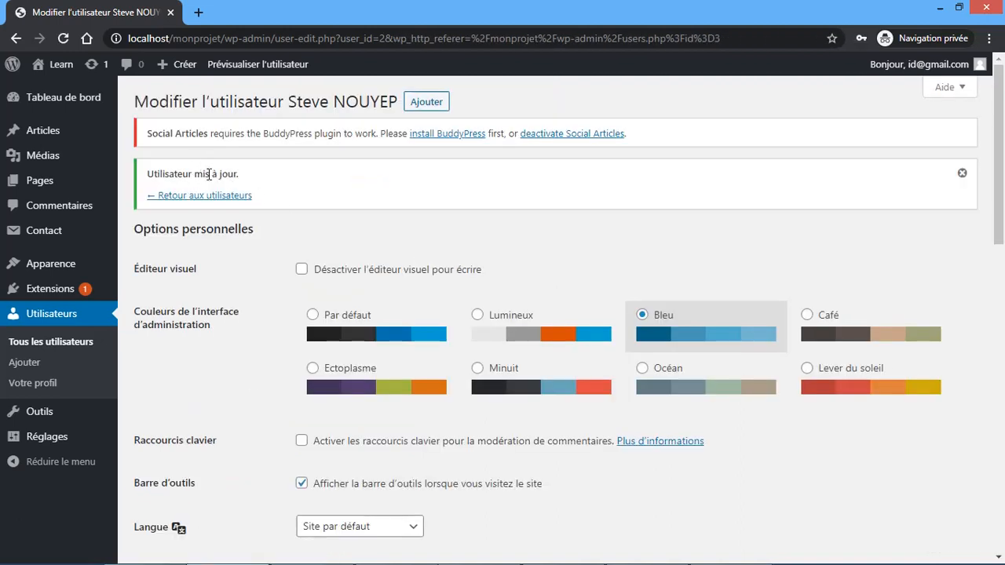
scroll(291, 301, down, 4)
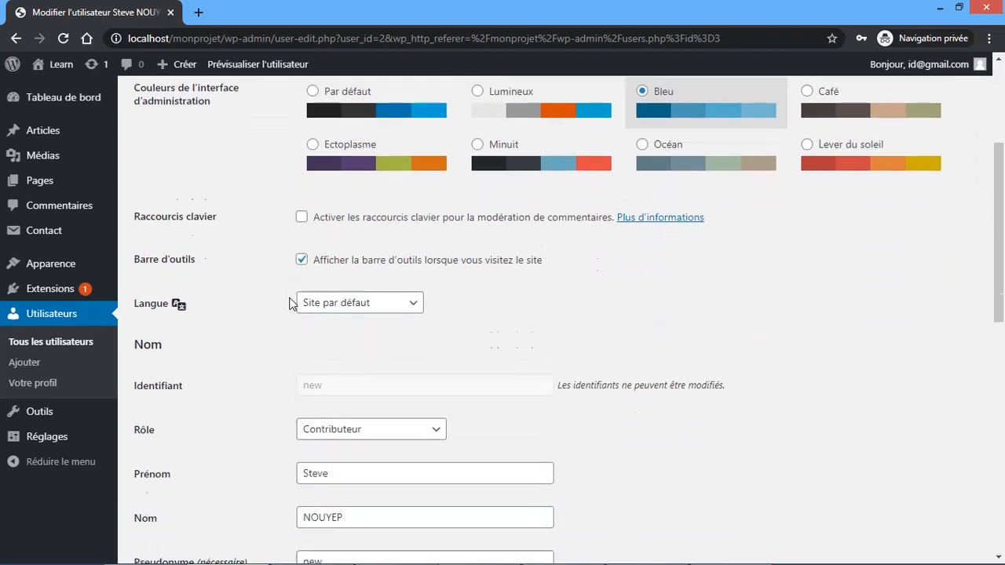
scroll(291, 298, up, 4)
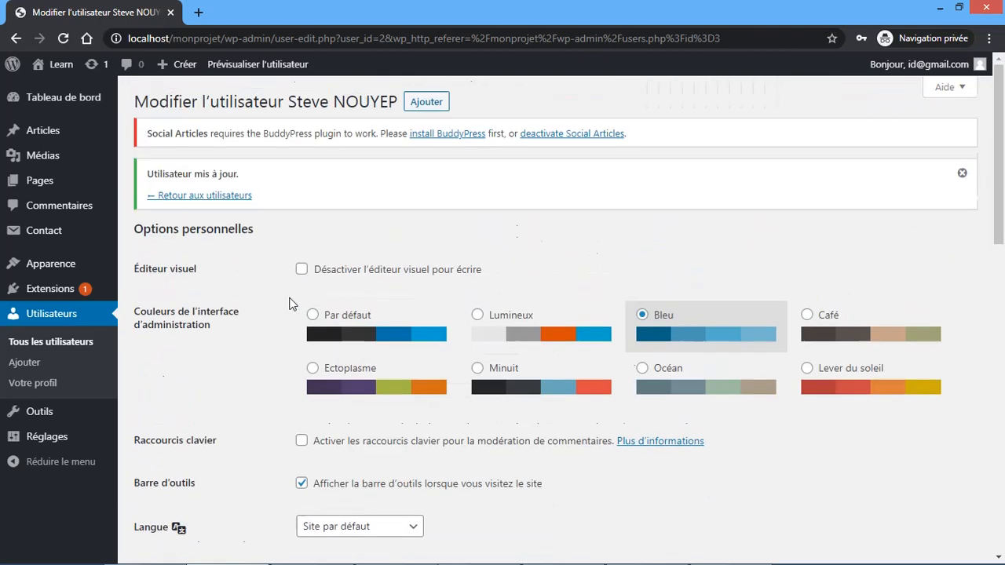
- Back on the users list, select the second user and choose deletion as bulk action
click(49, 344)
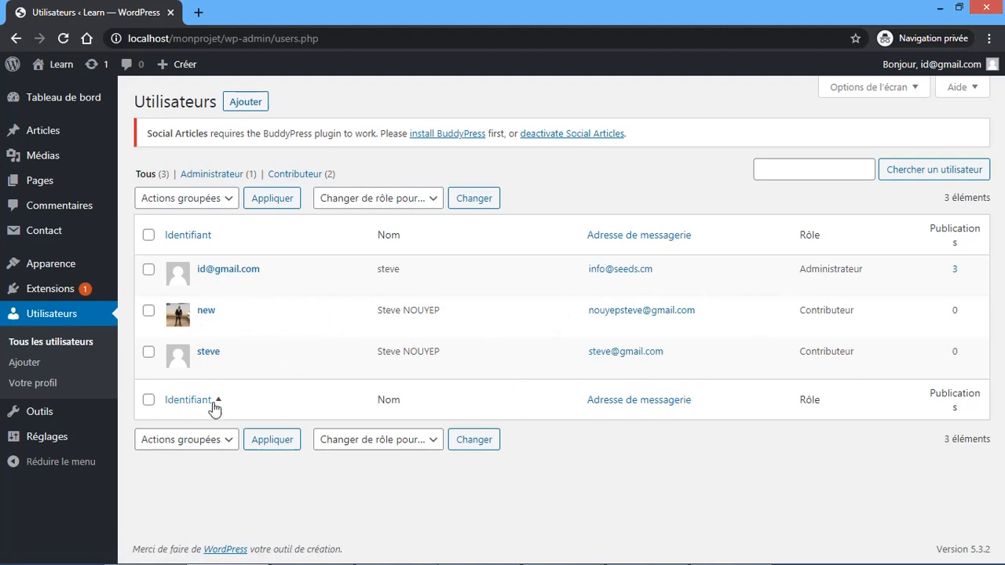
click(149, 311)
click(212, 441)
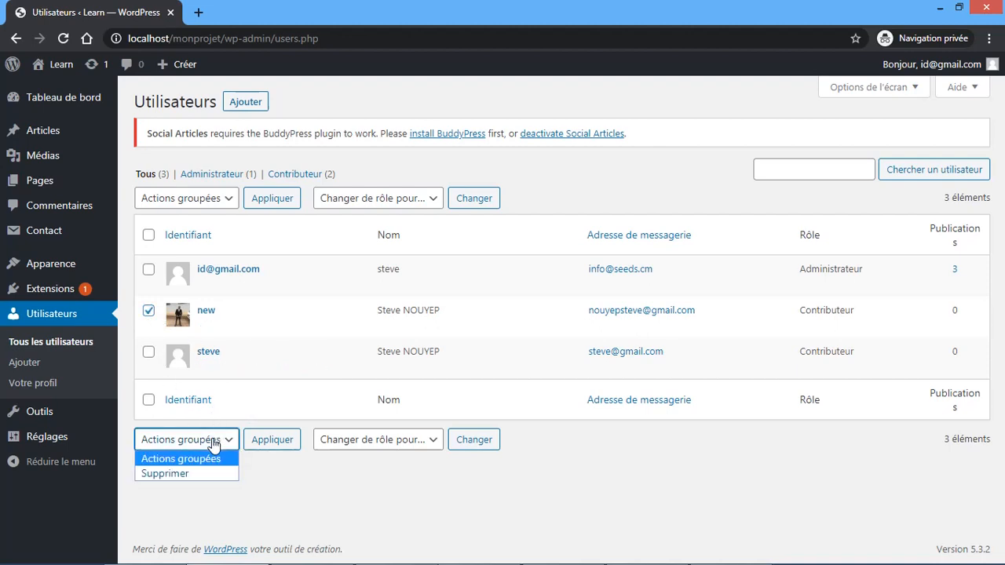
click(178, 474)
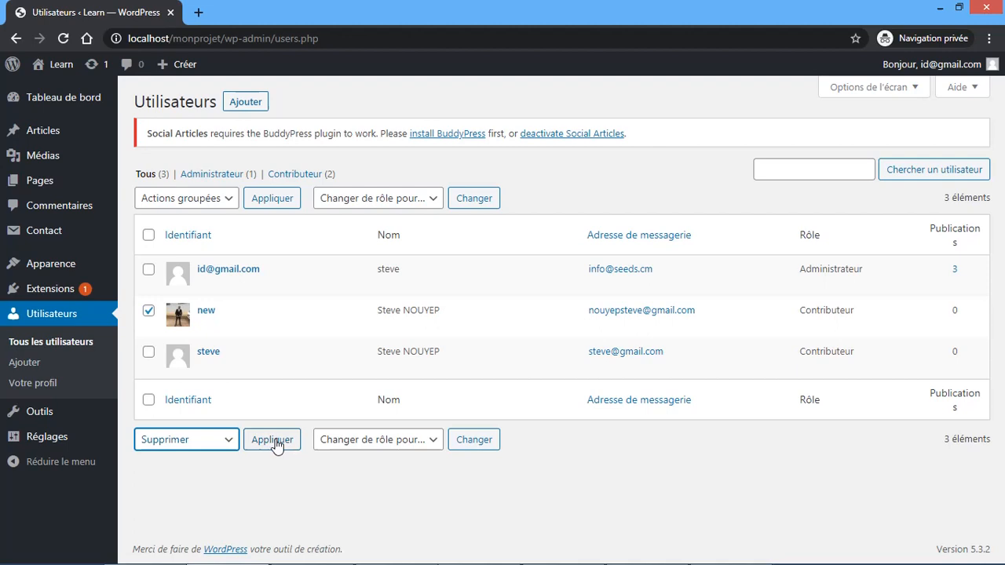
click(385, 442)
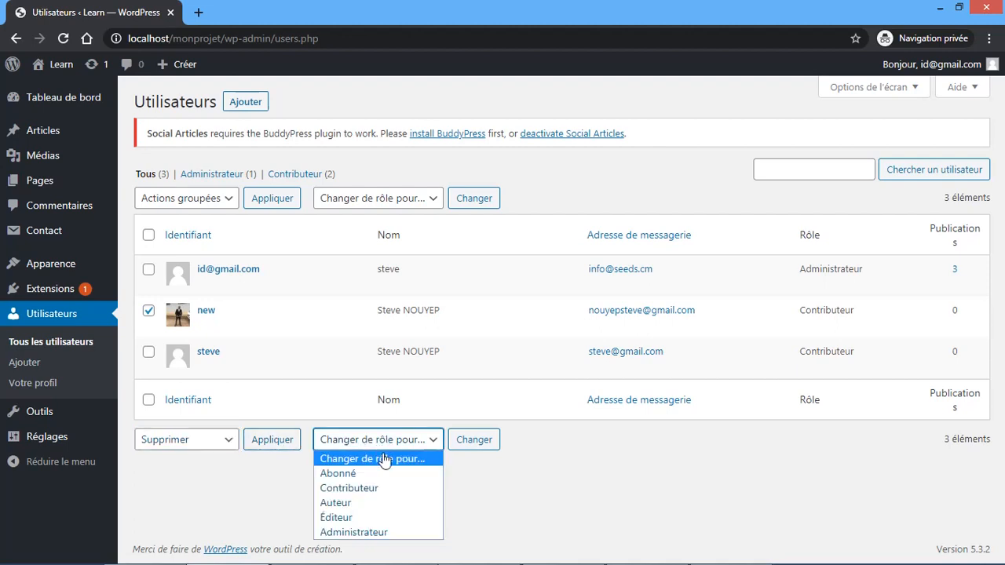
click(458, 481)
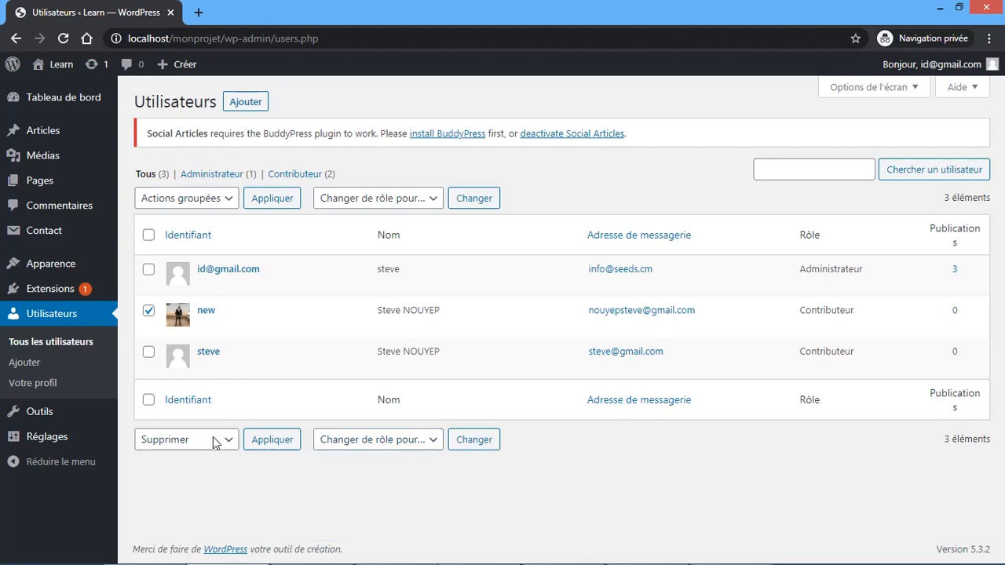
- Select the other two users, review the role-change list, then uncheck all users
click(148, 270)
click(148, 353)
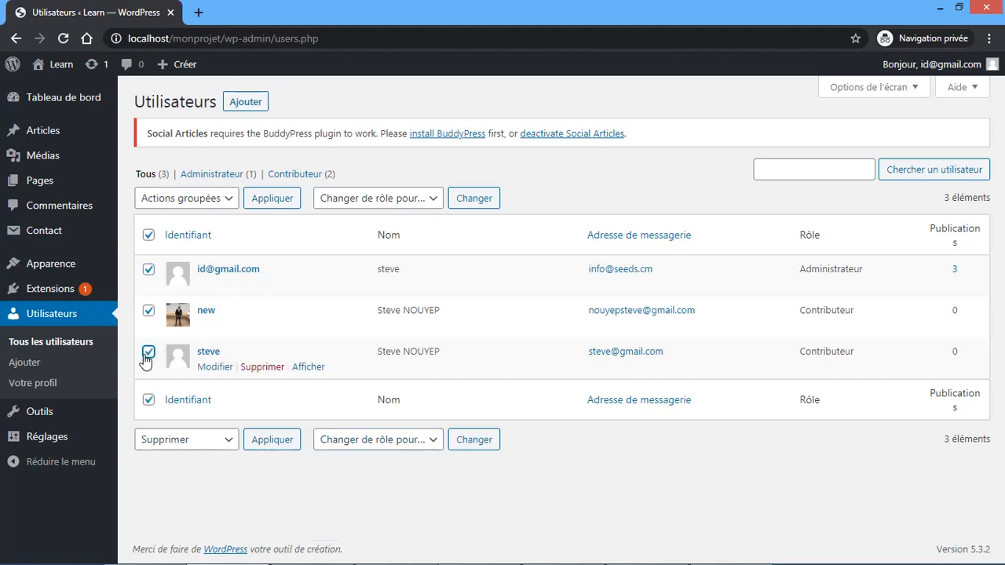
click(399, 441)
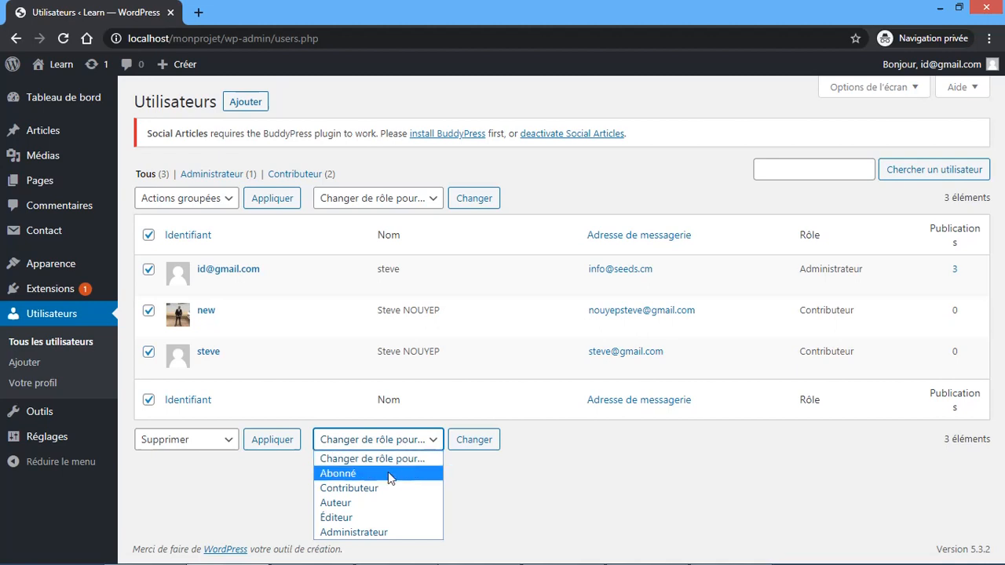
click(517, 452)
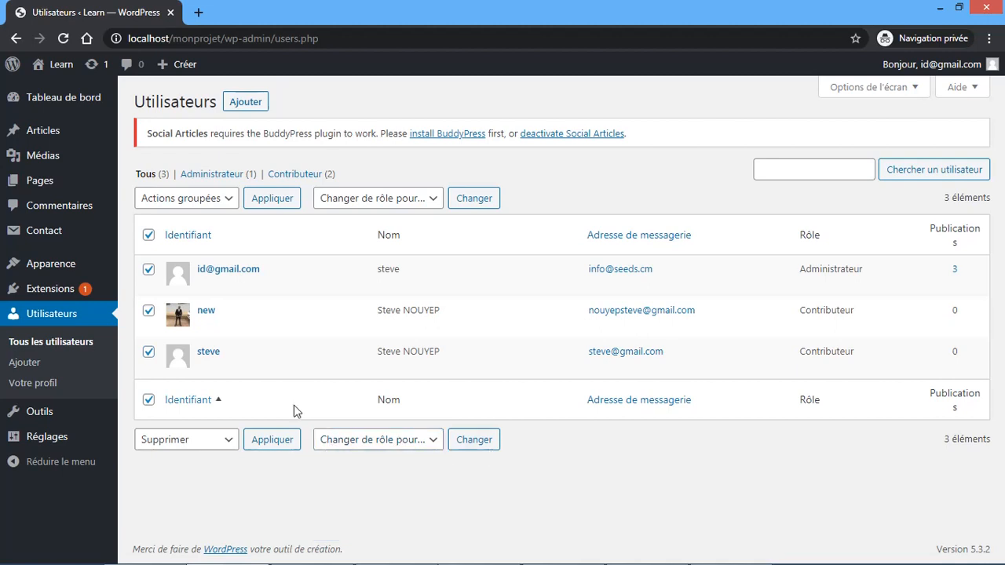
click(148, 235)
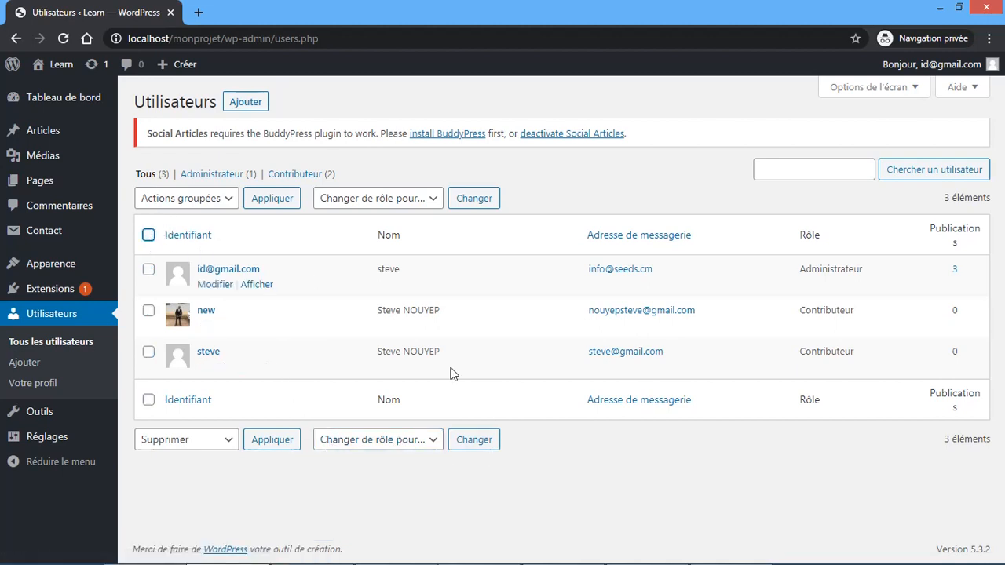
click(577, 484)
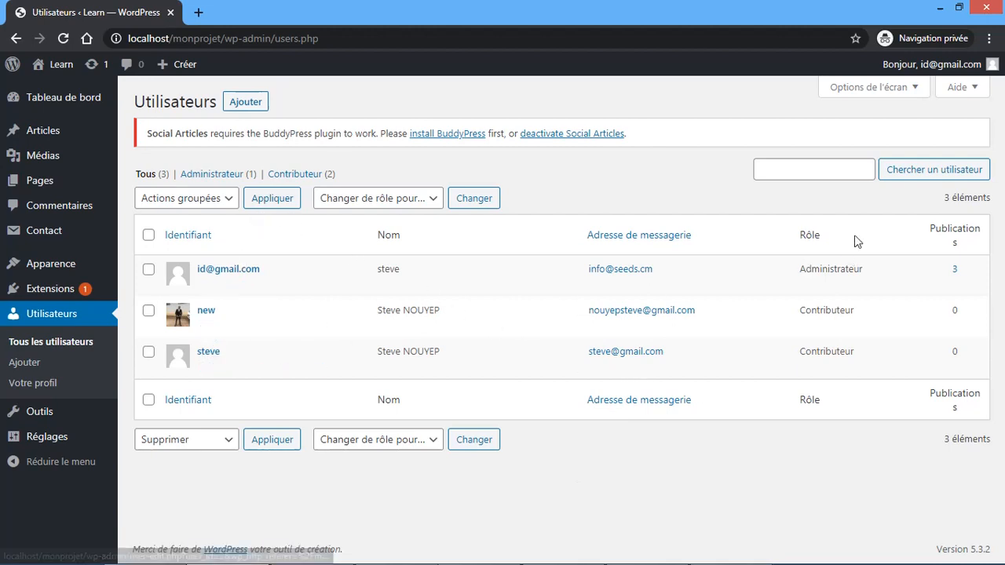
- Log out of the admin account and sign in as the contributor with Se souvenir de moi ticked
mouse_move(942, 73)
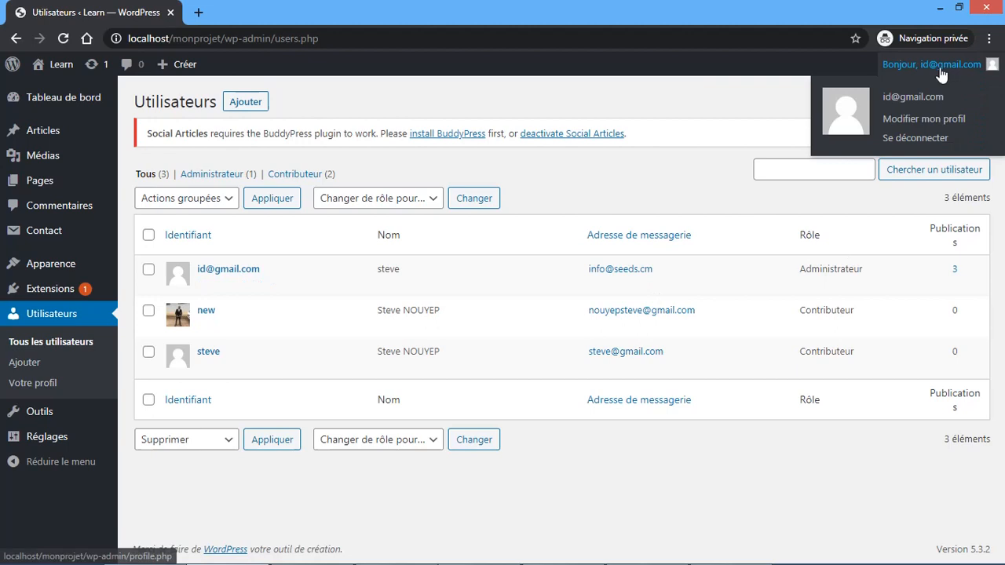
click(904, 139)
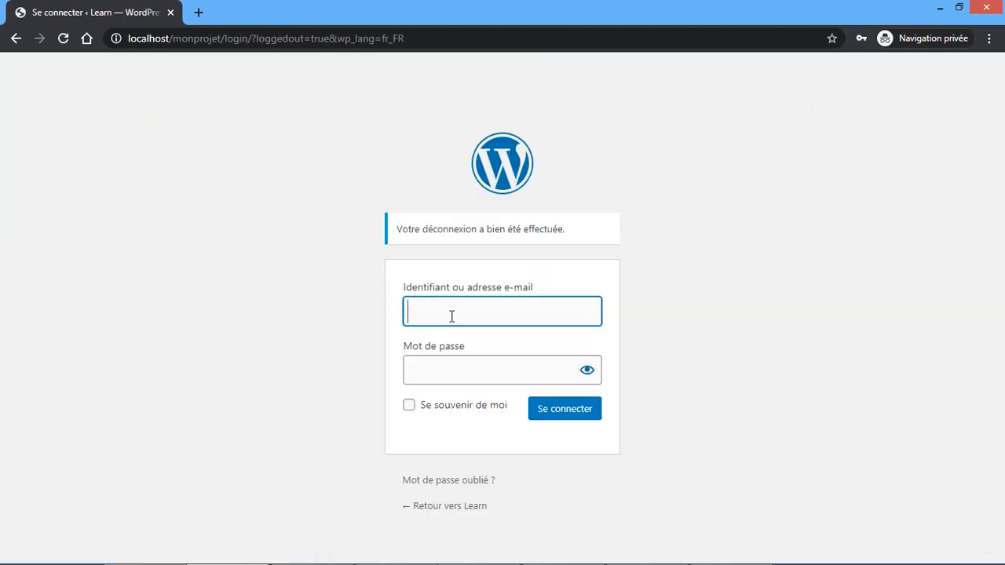
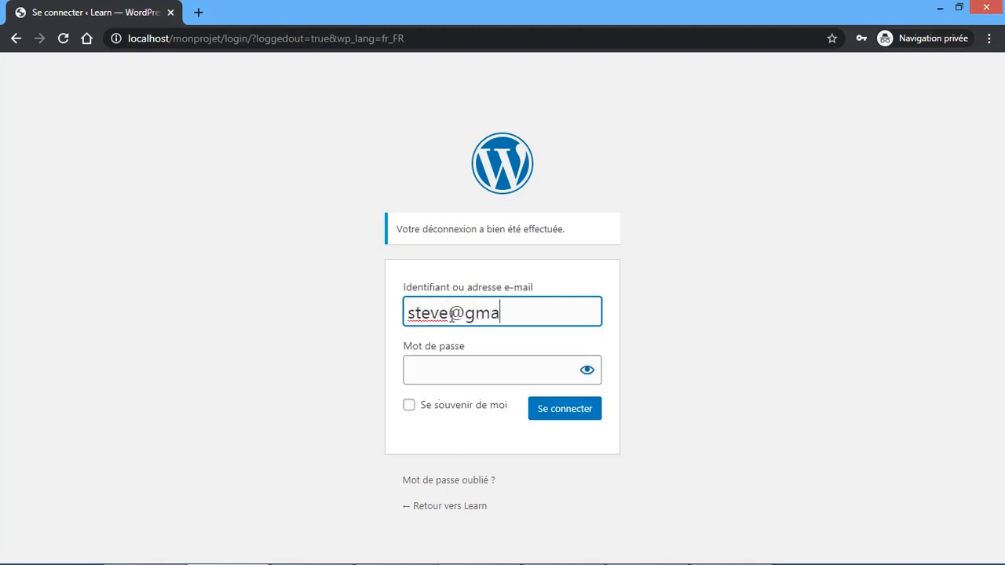
key(Tab)
key(ctrl+v)
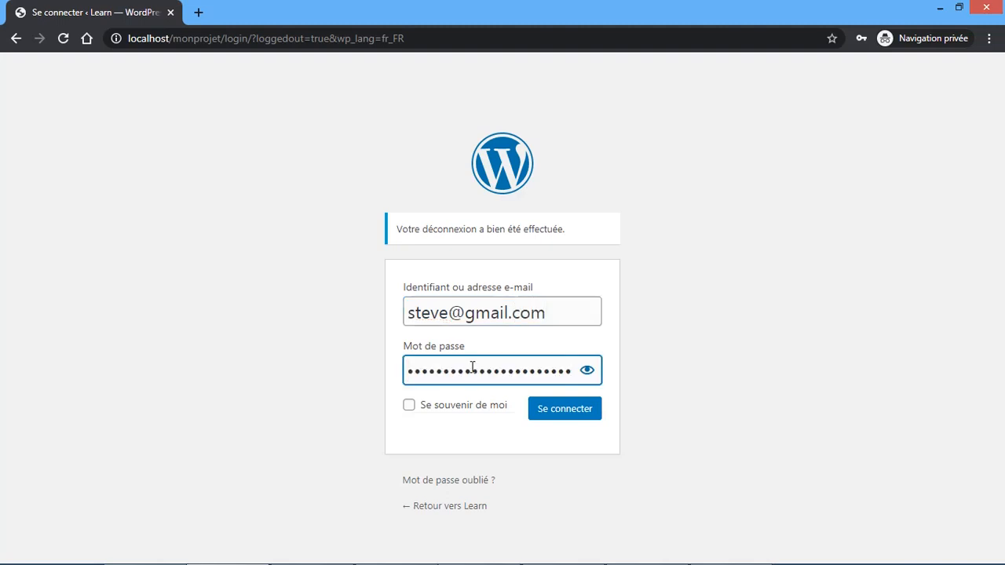
click(464, 408)
click(560, 422)
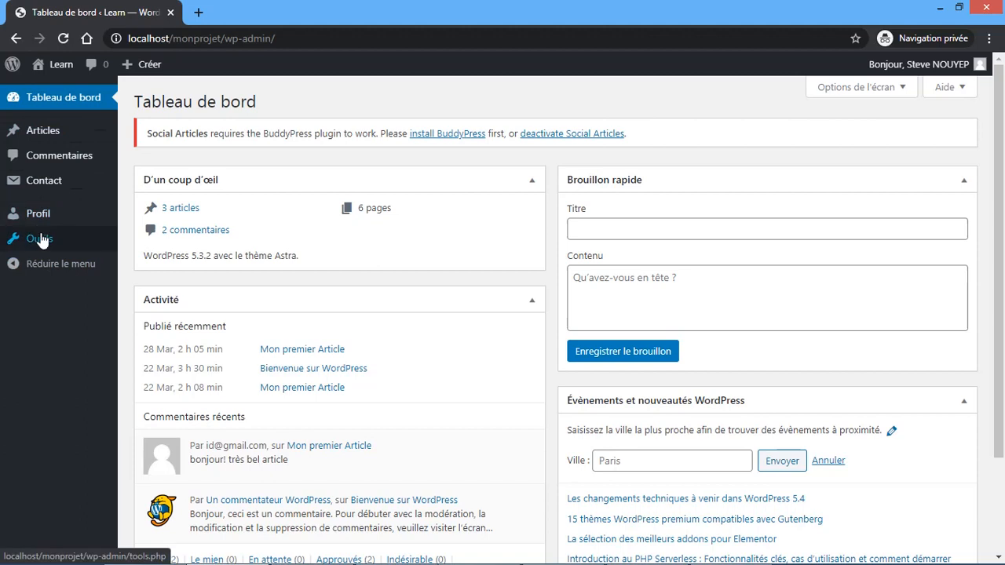
- Browse the contributor's Articles list, then log out of the contributor account
click(41, 140)
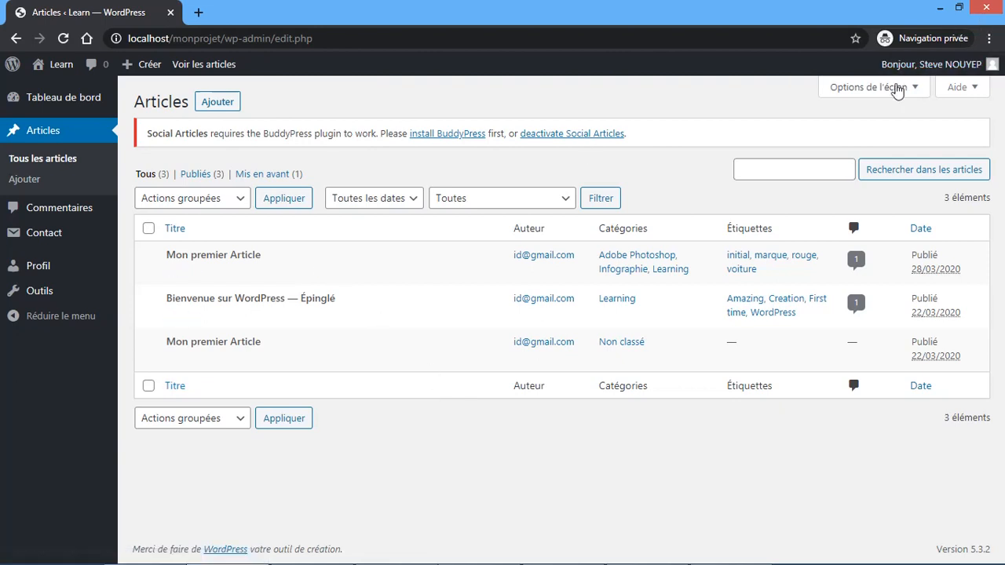
mouse_move(900, 66)
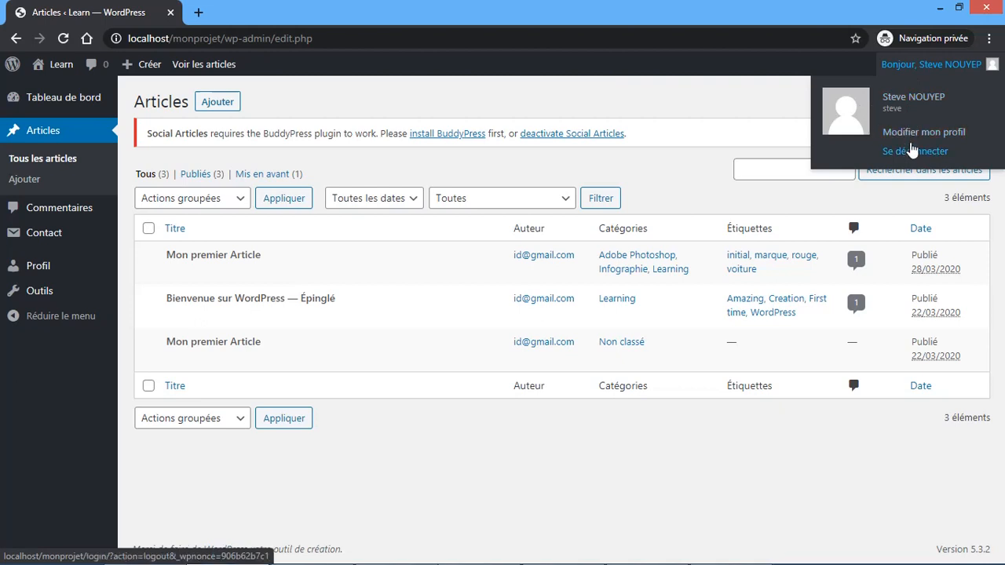
click(911, 154)
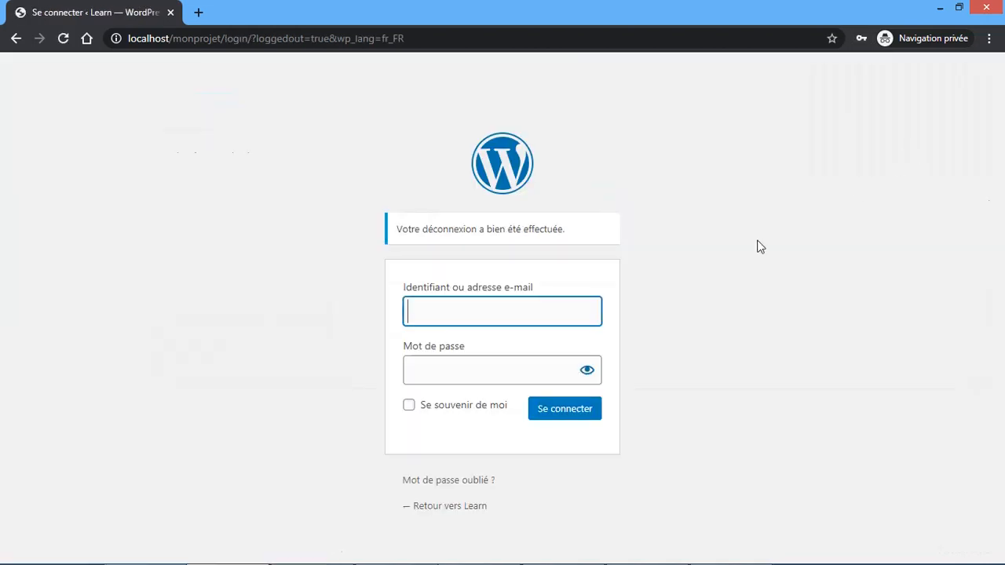
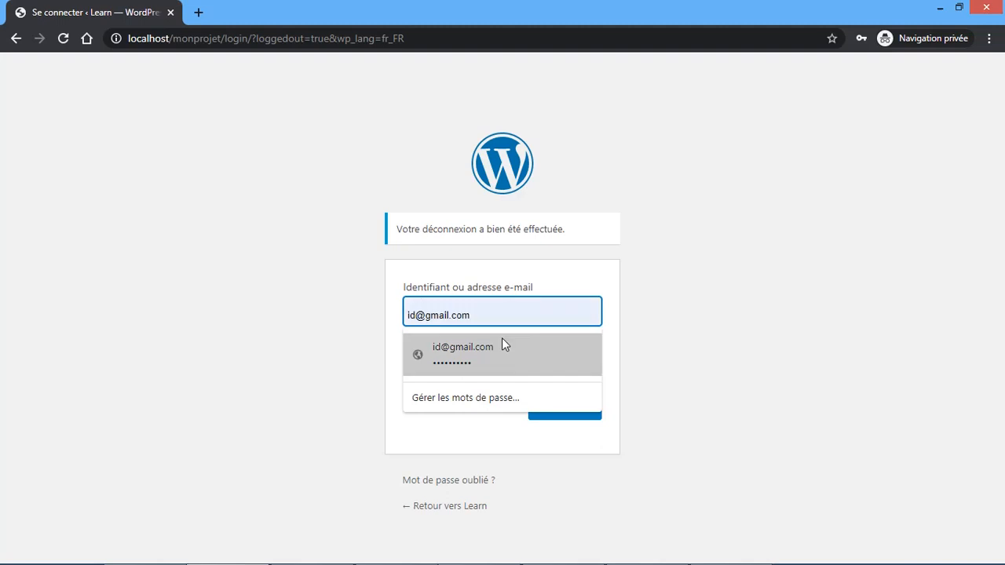
- Log in with the saved administrator credentials and go to the Outils page
click(491, 360)
click(551, 417)
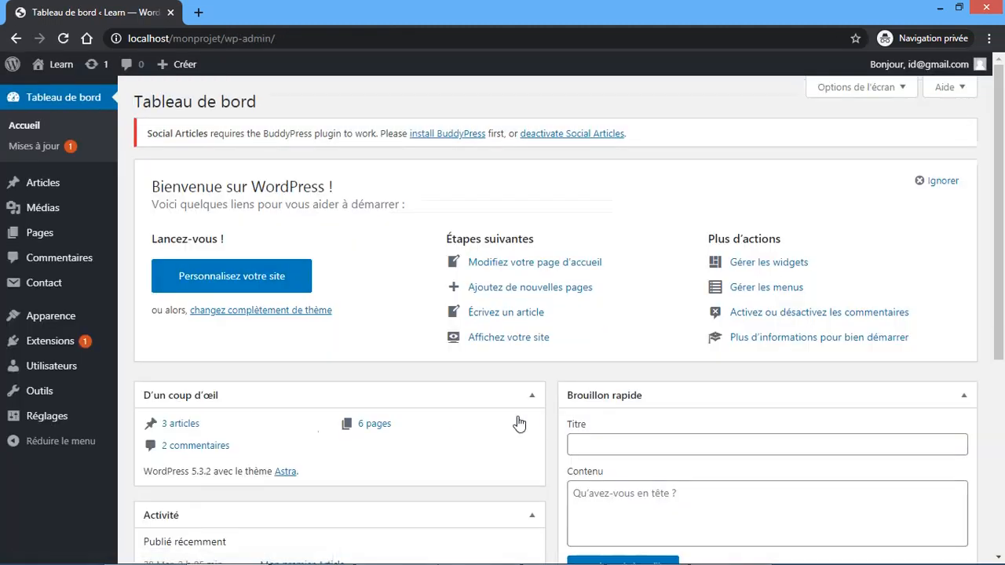
click(64, 396)
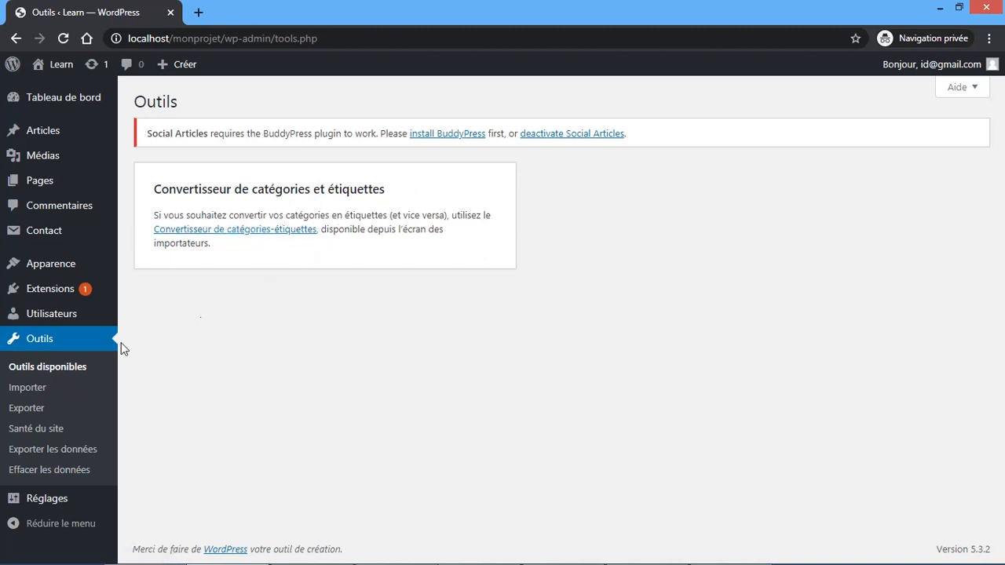
- Browse the Importer list and the Exporter options, then go to the Santé du site page
click(38, 387)
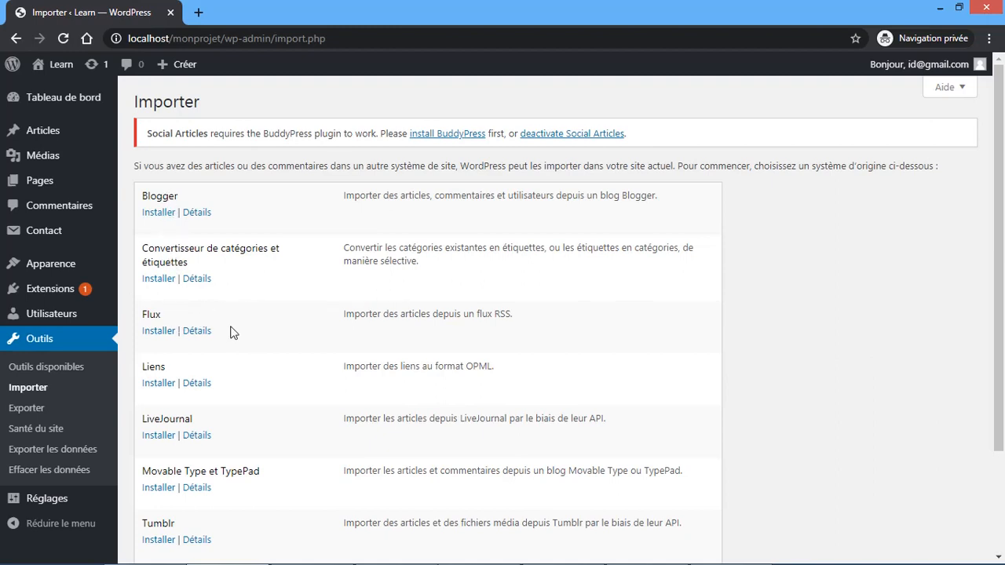
scroll(231, 332, down, 2)
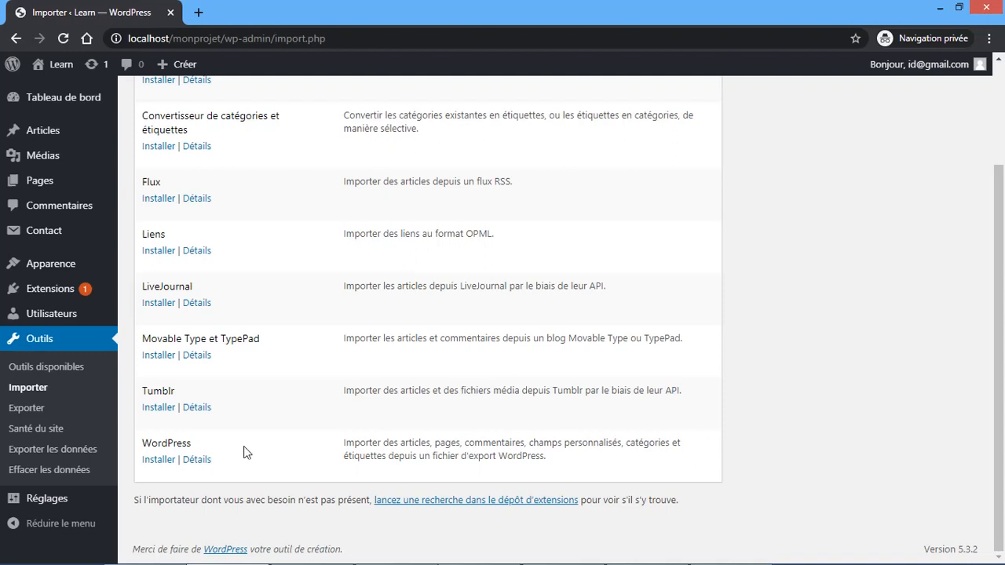
click(31, 412)
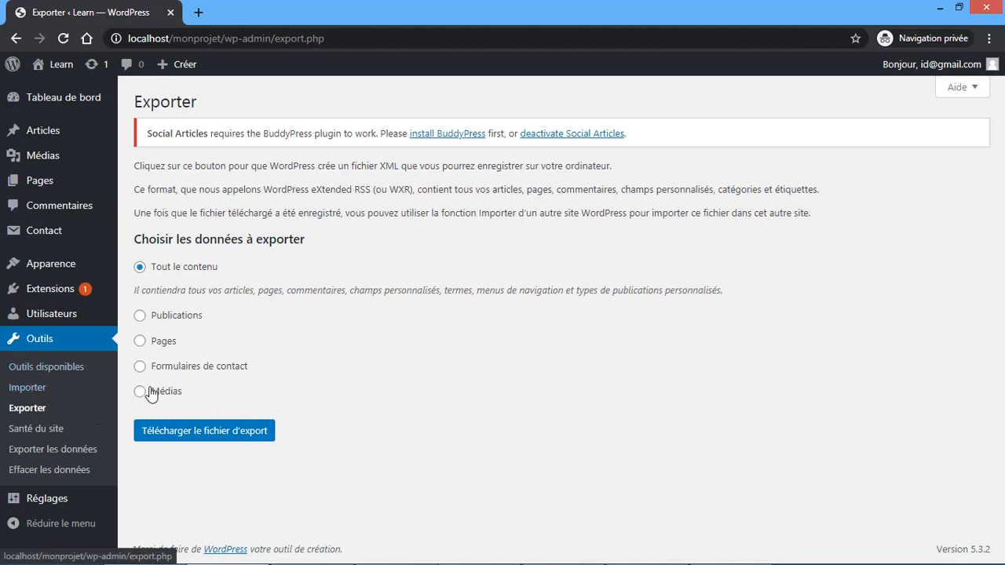
click(50, 431)
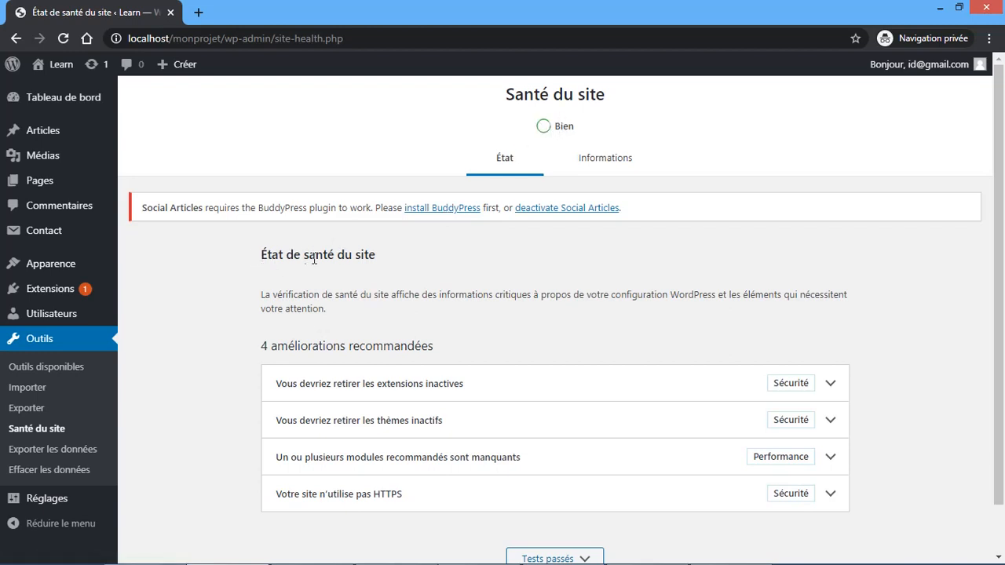
- Expand and collapse the inactive plugins, inactive themes and missing modules recommendations
scroll(387, 292, down, 2)
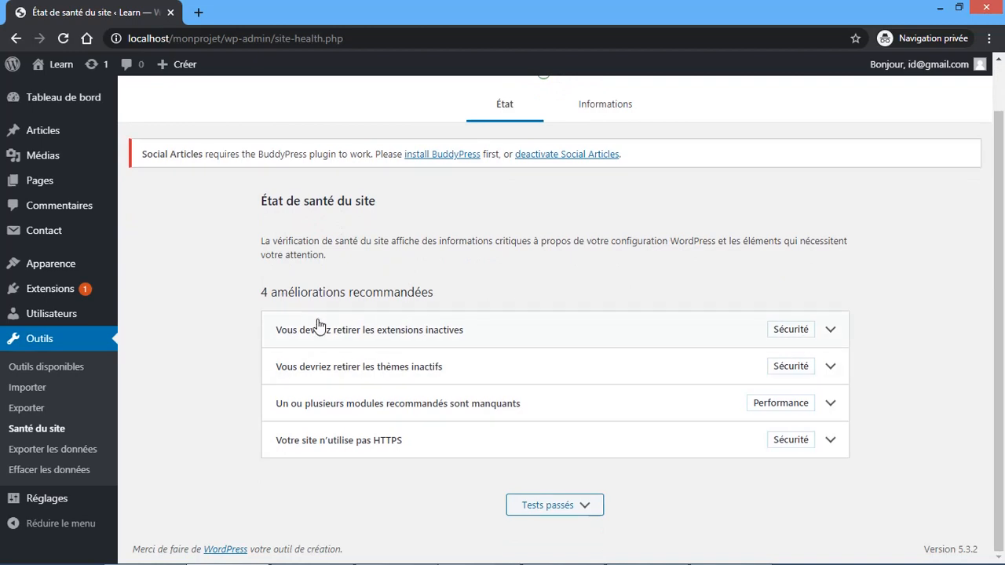
click(699, 332)
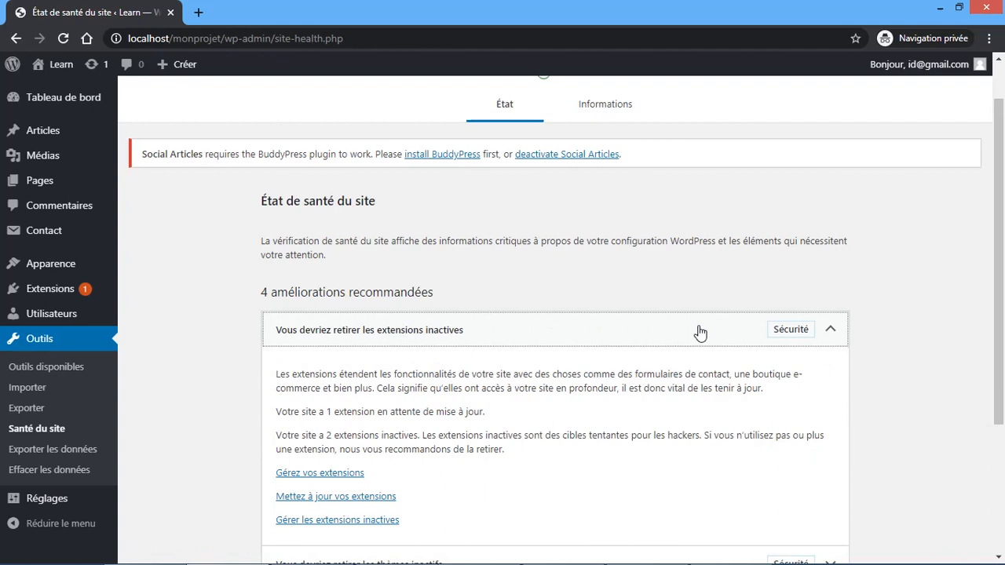
click(699, 332)
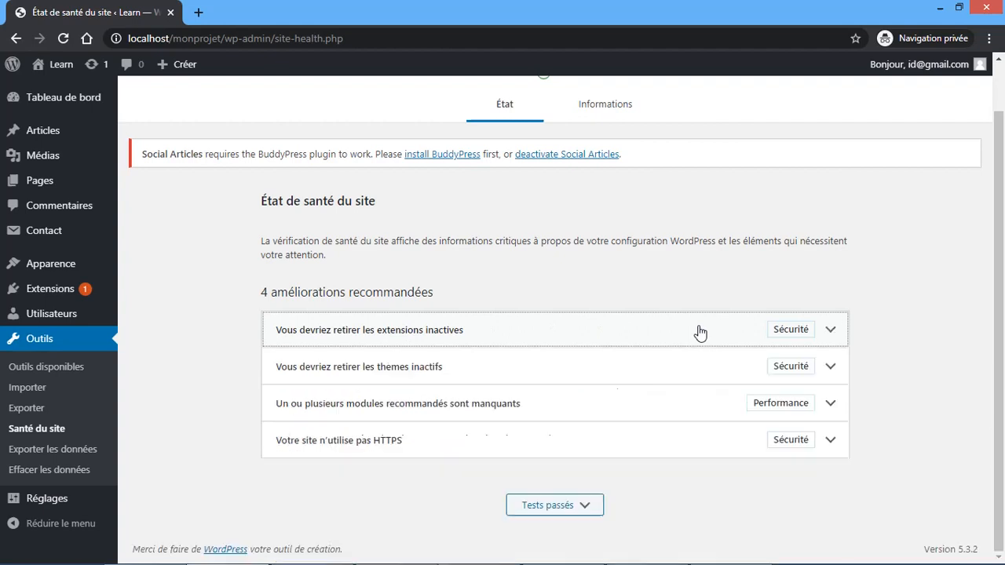
click(720, 373)
click(719, 372)
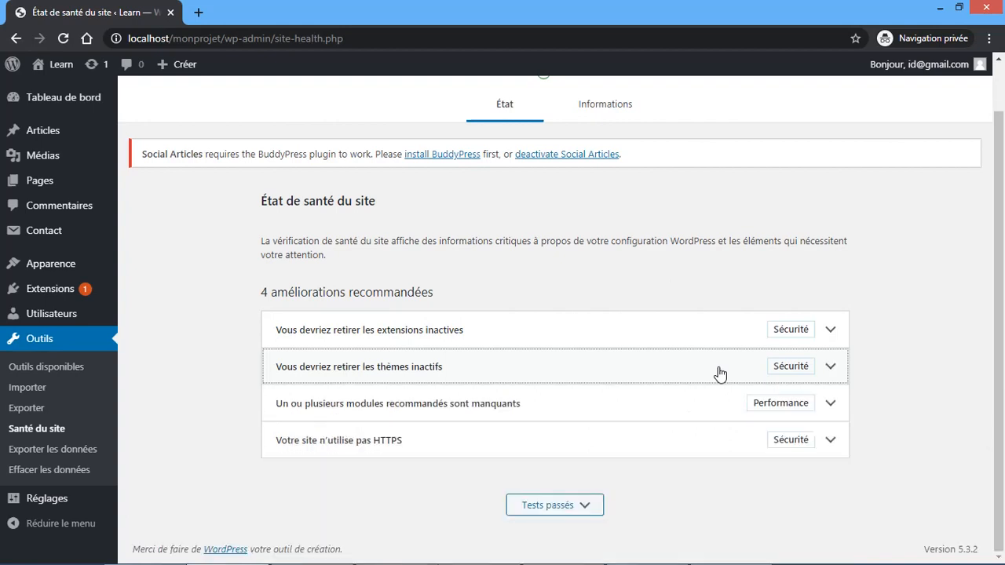
click(712, 409)
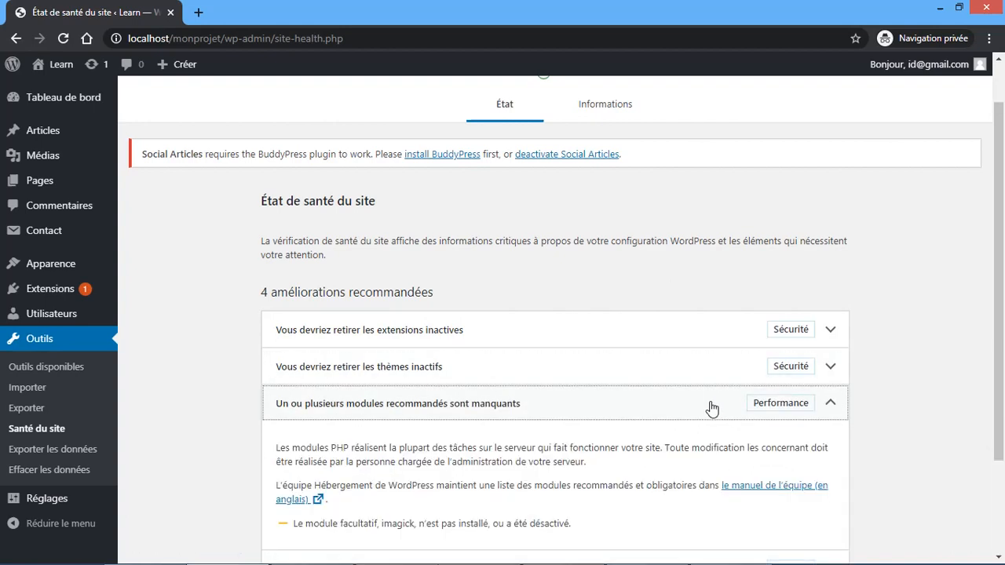
scroll(711, 407, down, 2)
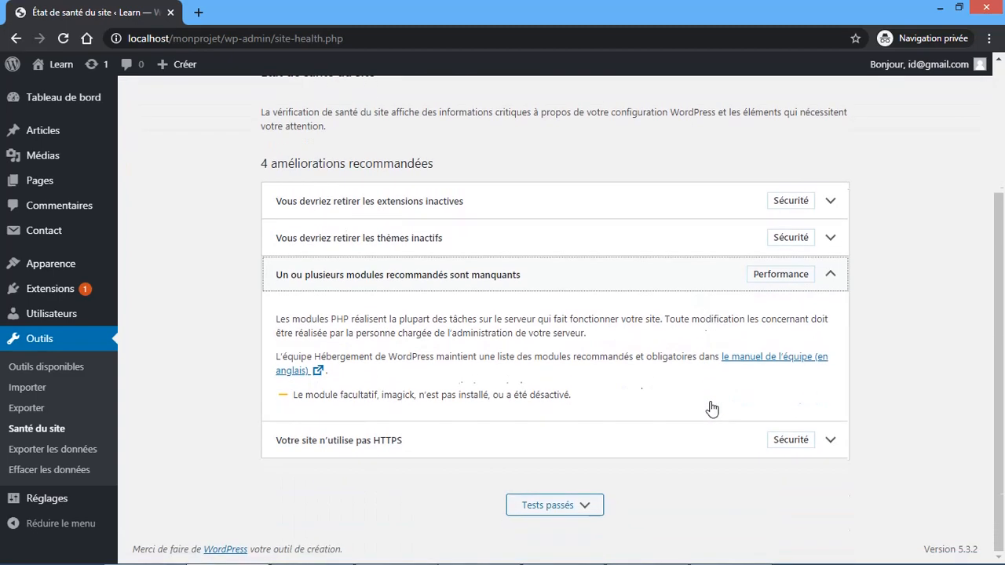
click(694, 288)
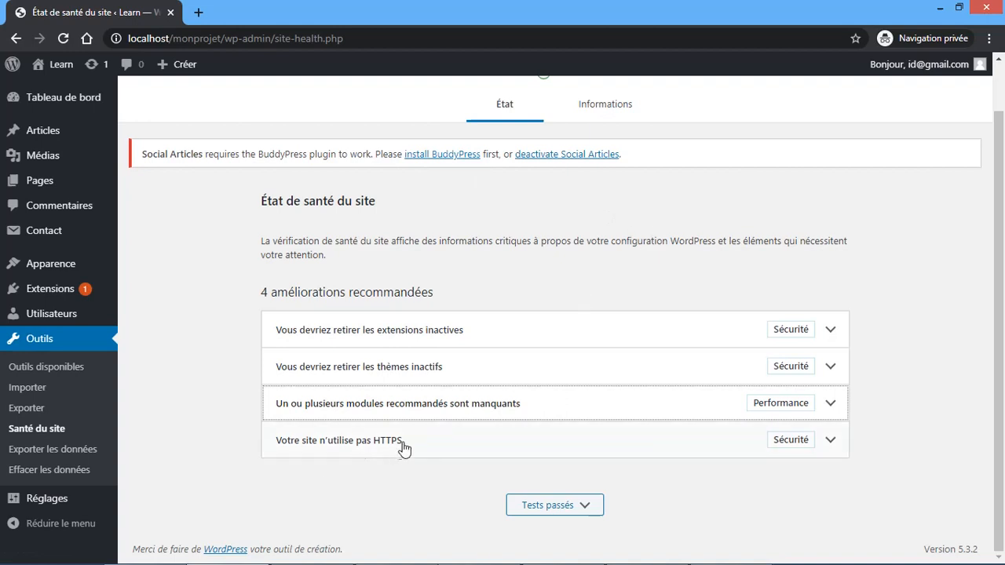
- Read and fold away the HTTPS recommendation, then expand the 13 'Tests passés' checks
click(625, 456)
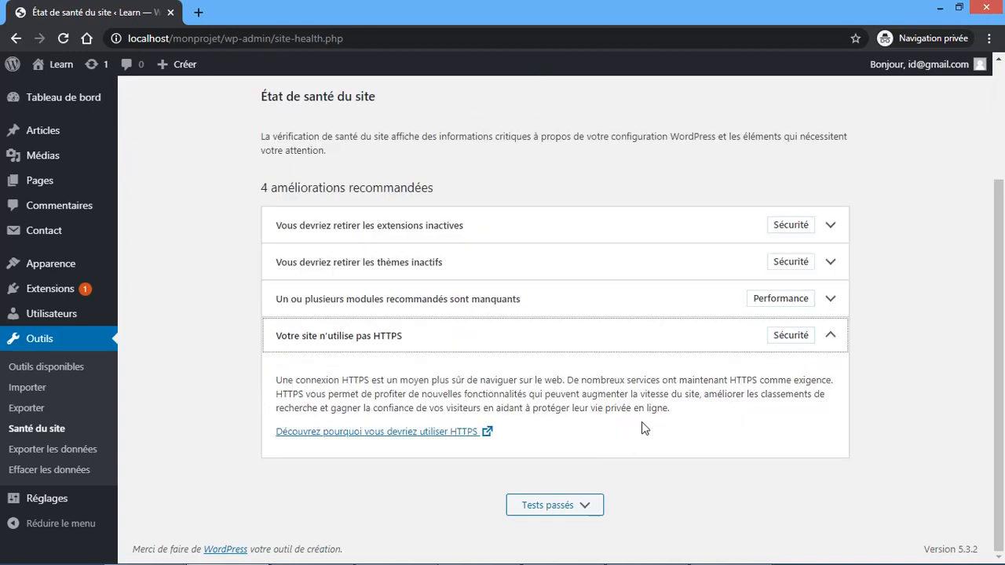
click(738, 337)
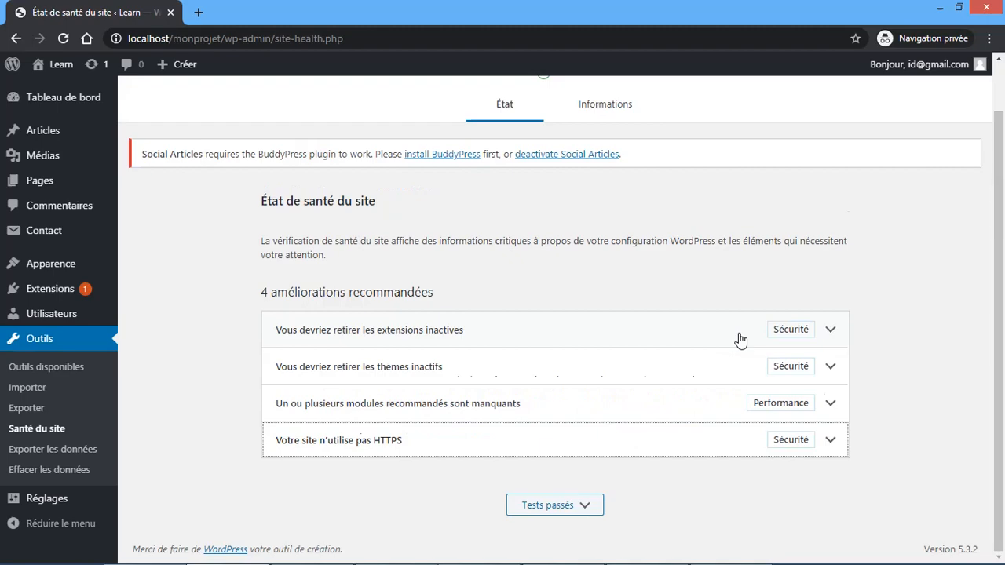
click(564, 509)
scroll(564, 509, down, 5)
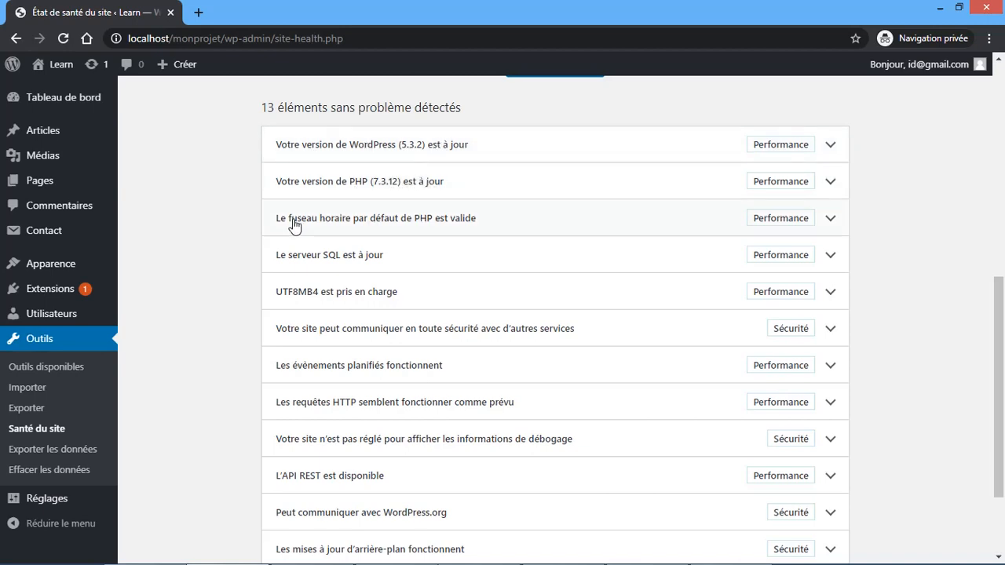
- Scroll through the 13 passed checks, then collapse 'Tests passés' to leave the 4 recommendations
scroll(486, 219, down, 3)
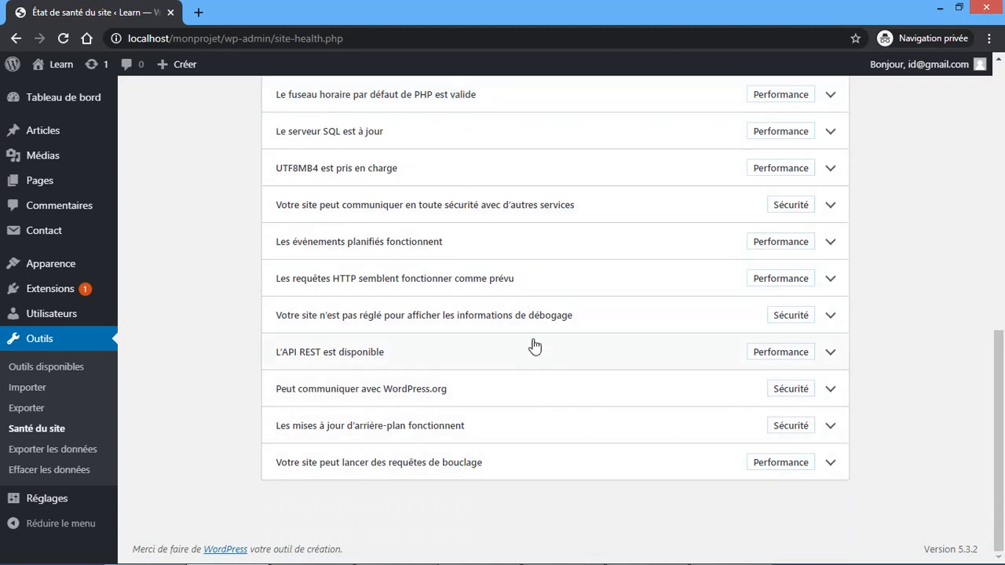
scroll(534, 176, up, 2)
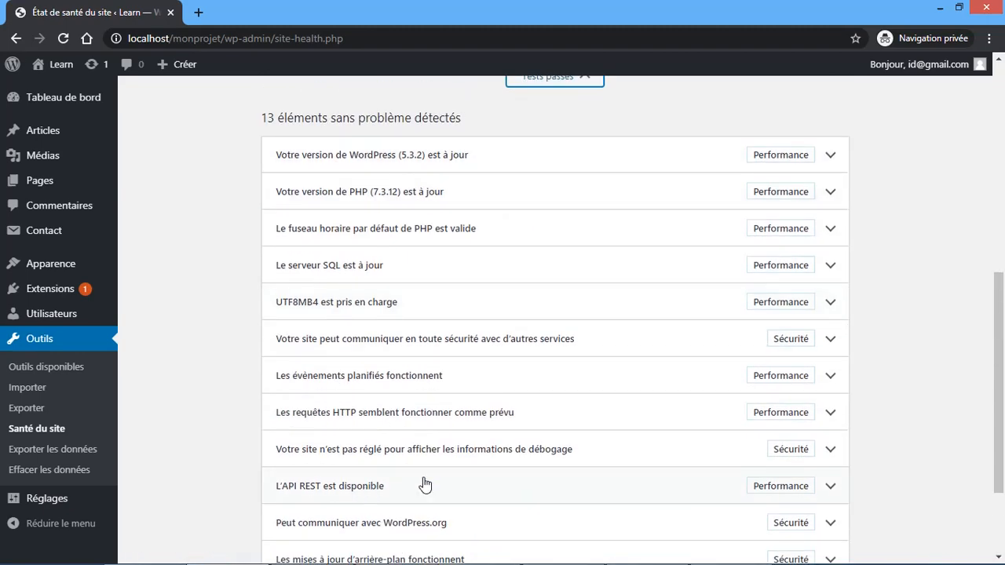
scroll(516, 392, up, 4)
click(548, 392)
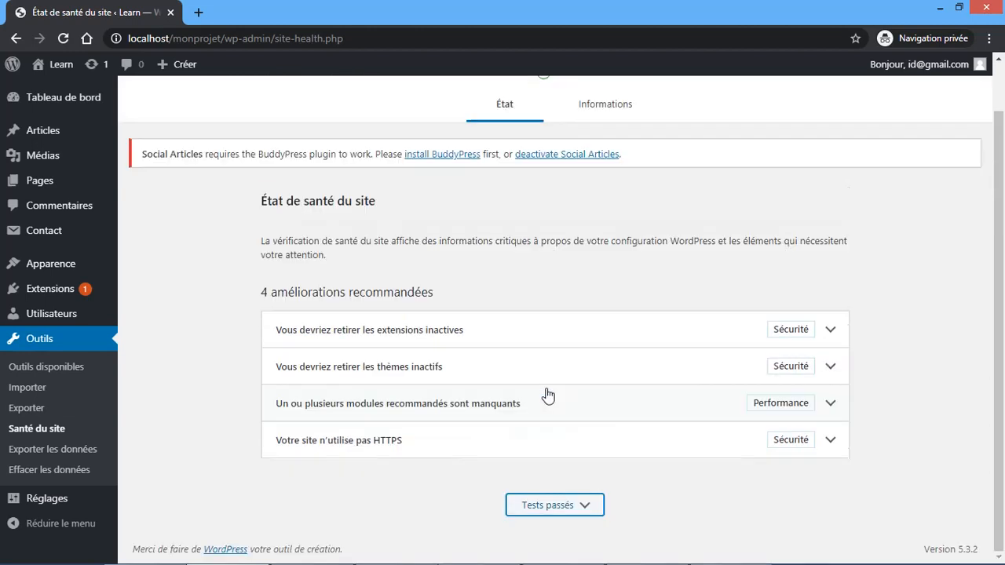
scroll(548, 395, up, 1)
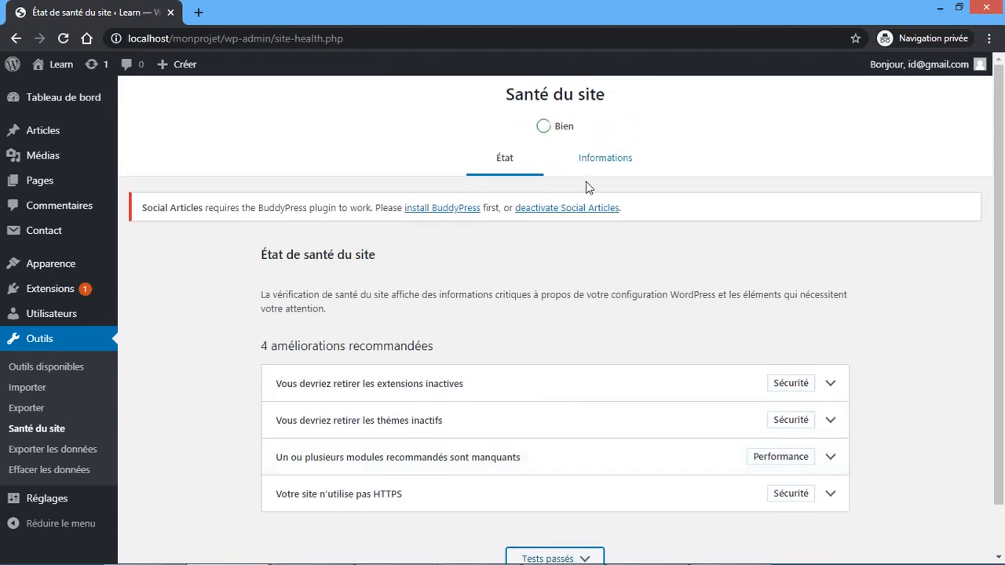
- Switch to the Informations tab and briefly expand the WordPress section
click(585, 175)
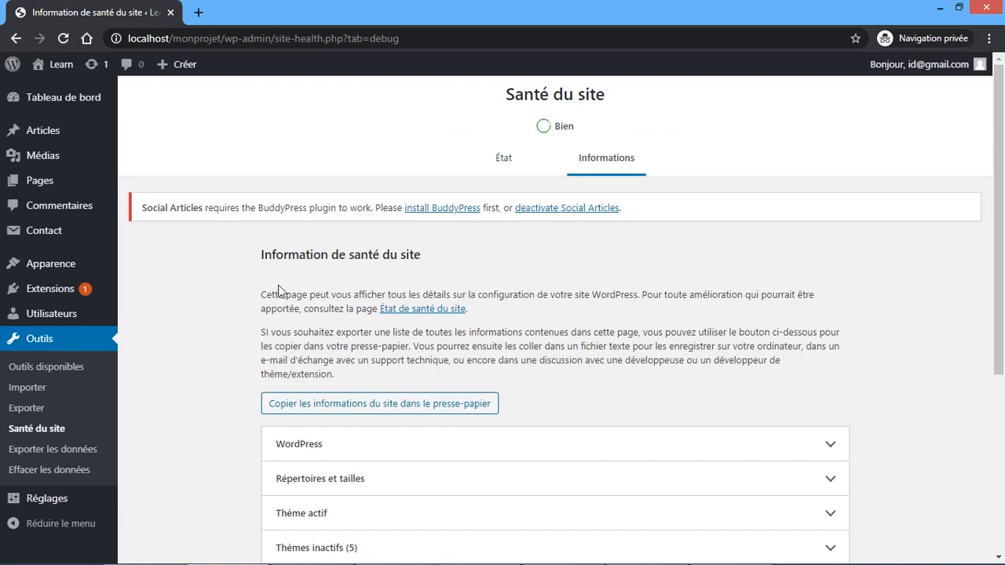
scroll(274, 317, down, 3)
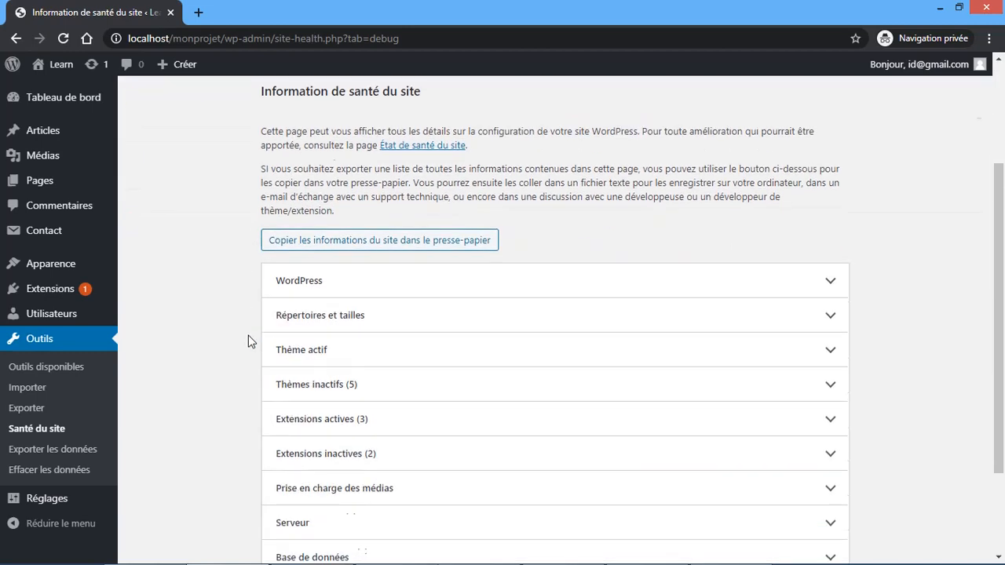
click(352, 253)
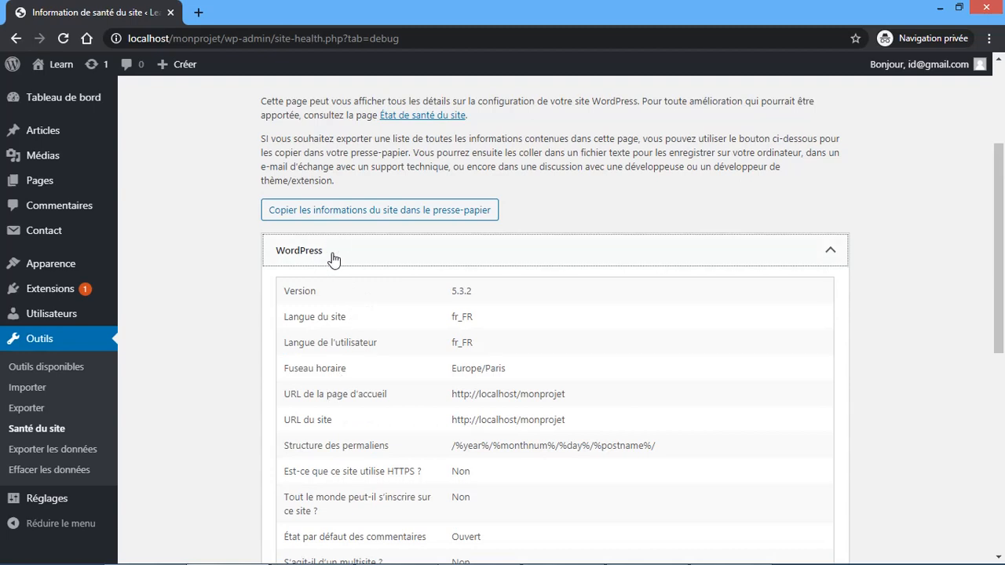
click(334, 256)
scroll(335, 256, down, 2)
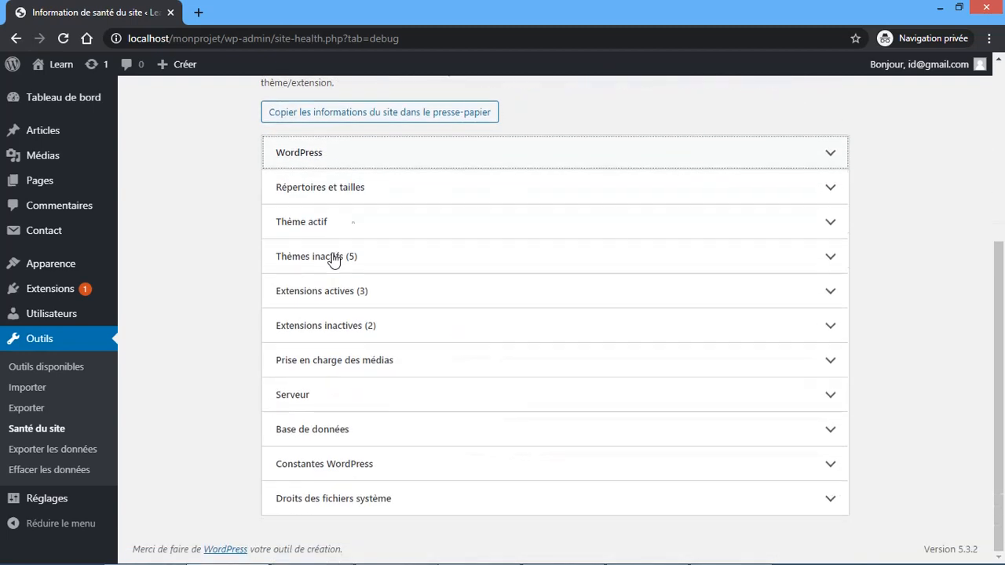
- Peek at Répertoires et tailles and Thème actif, then expand Thèmes inactifs (5)
click(395, 188)
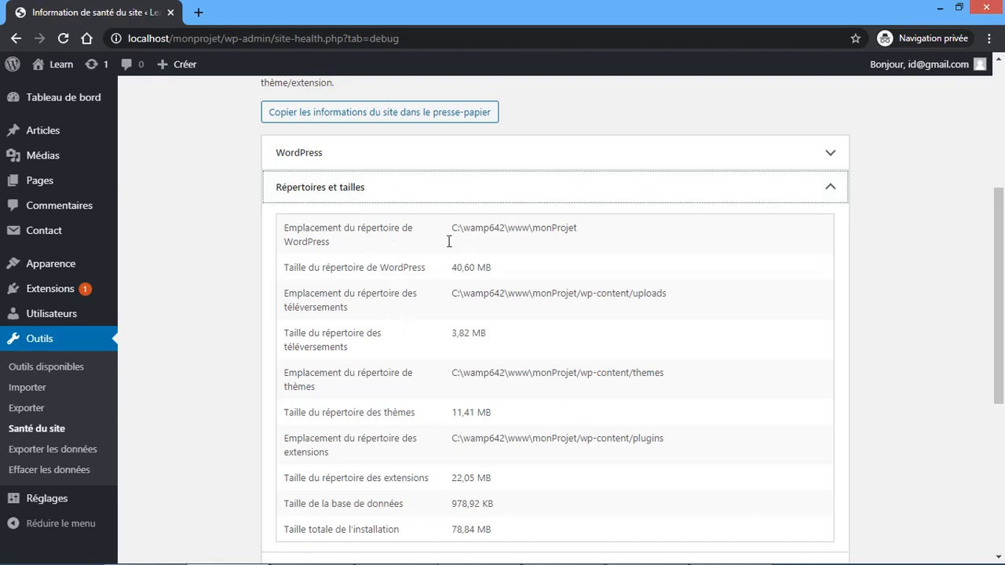
click(418, 196)
click(397, 232)
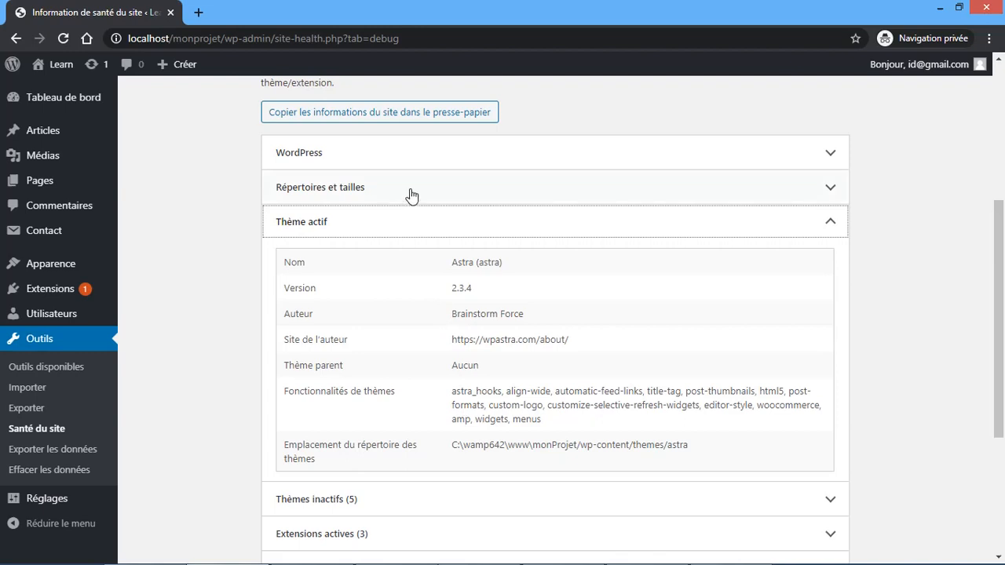
click(409, 230)
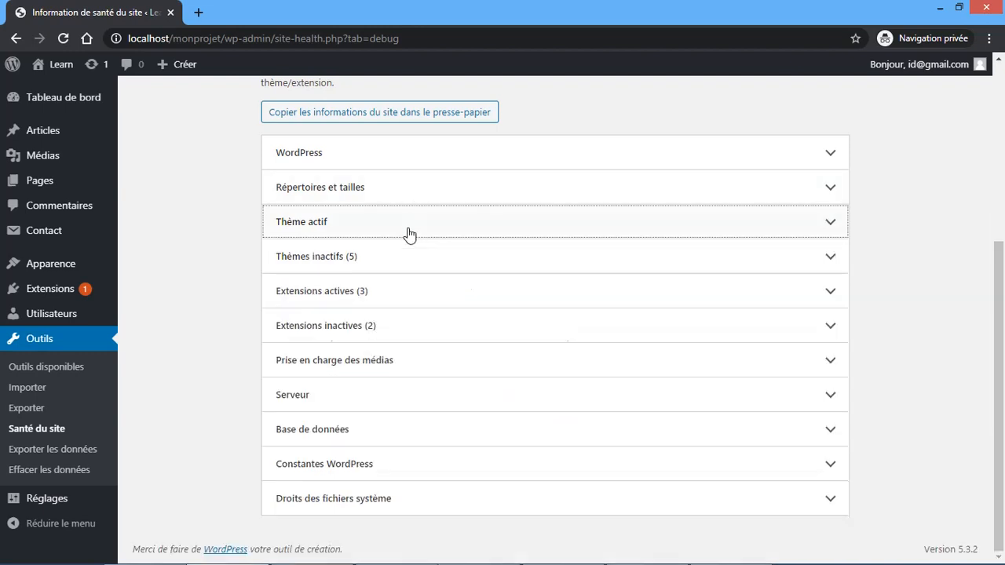
click(352, 267)
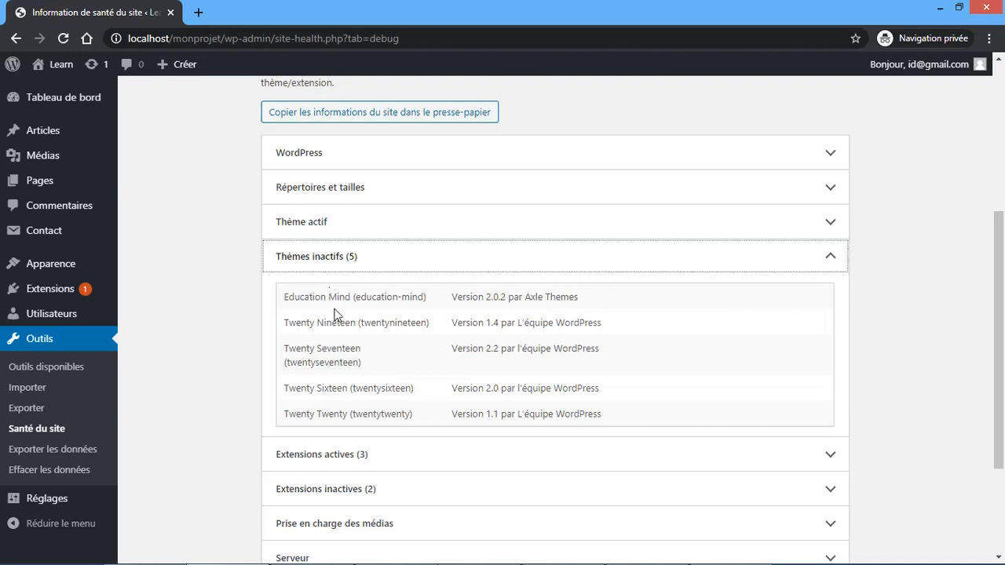
- Collapse Thèmes inactifs and review Extensions actives, Extensions inactives and Prise en charge des médias
click(374, 270)
click(368, 292)
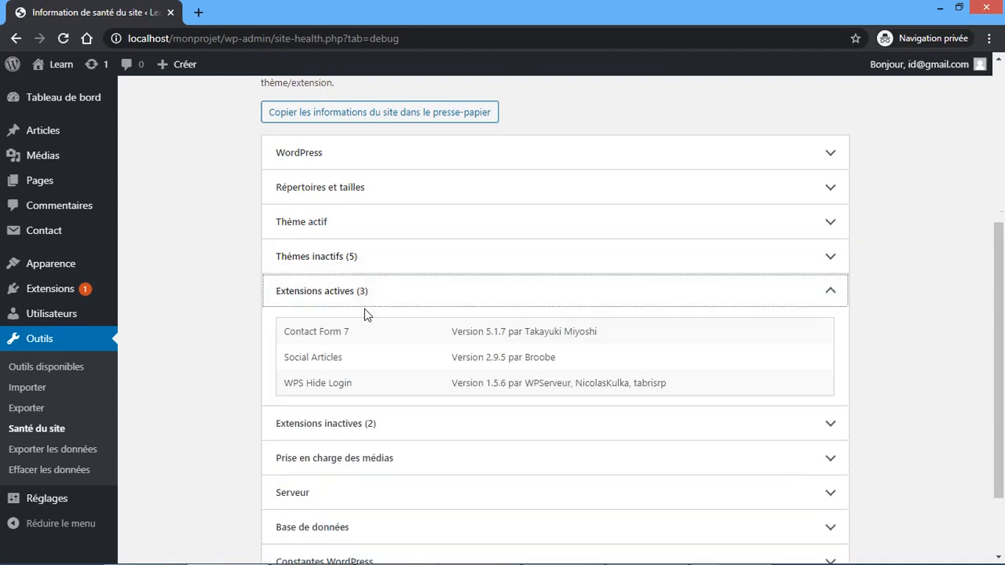
click(351, 296)
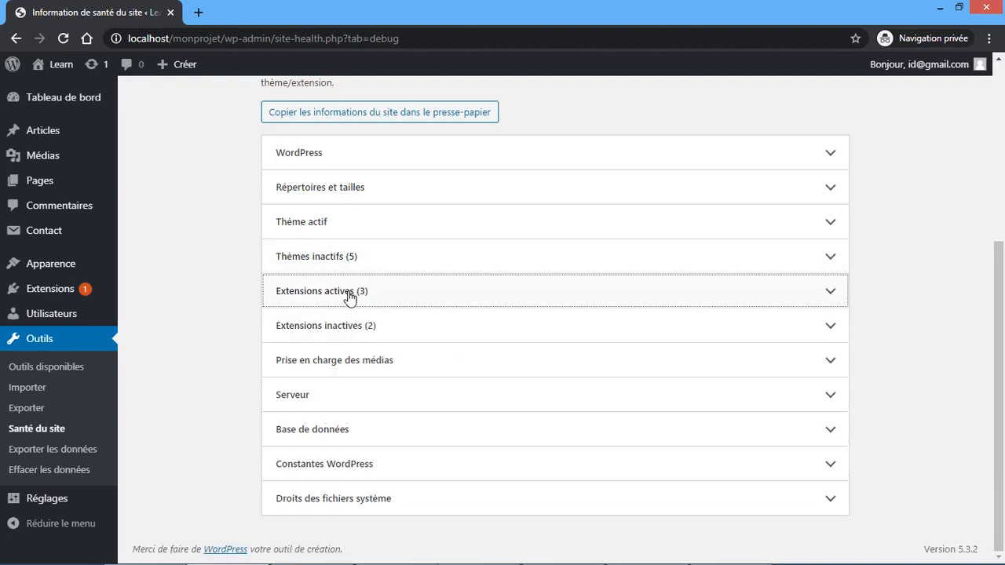
click(368, 331)
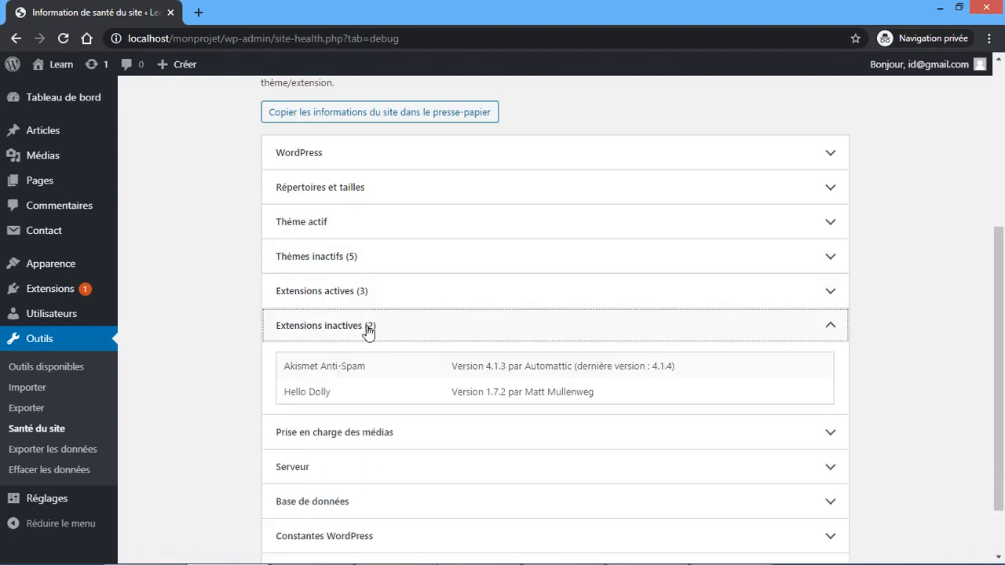
click(369, 331)
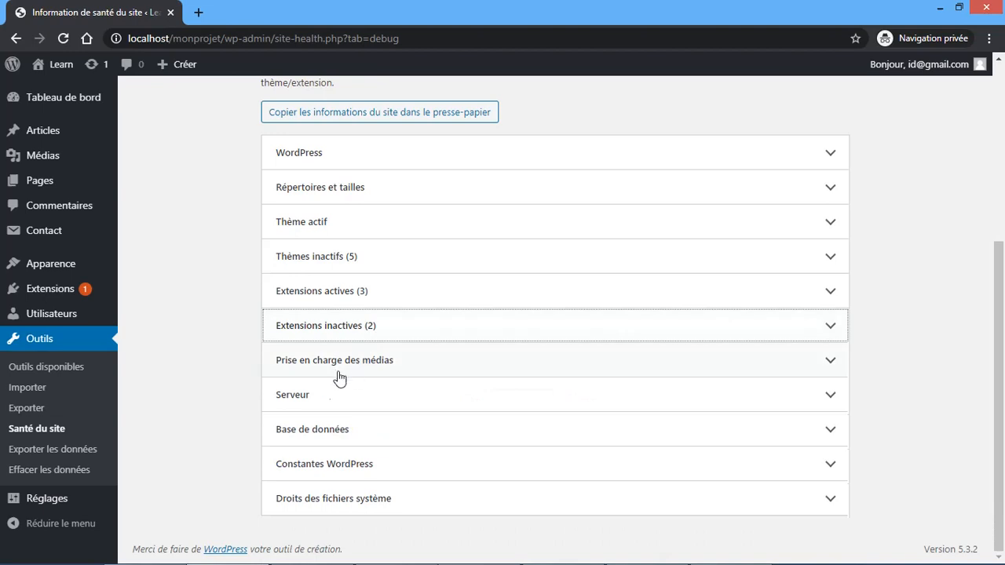
click(391, 368)
scroll(390, 366, down, 1)
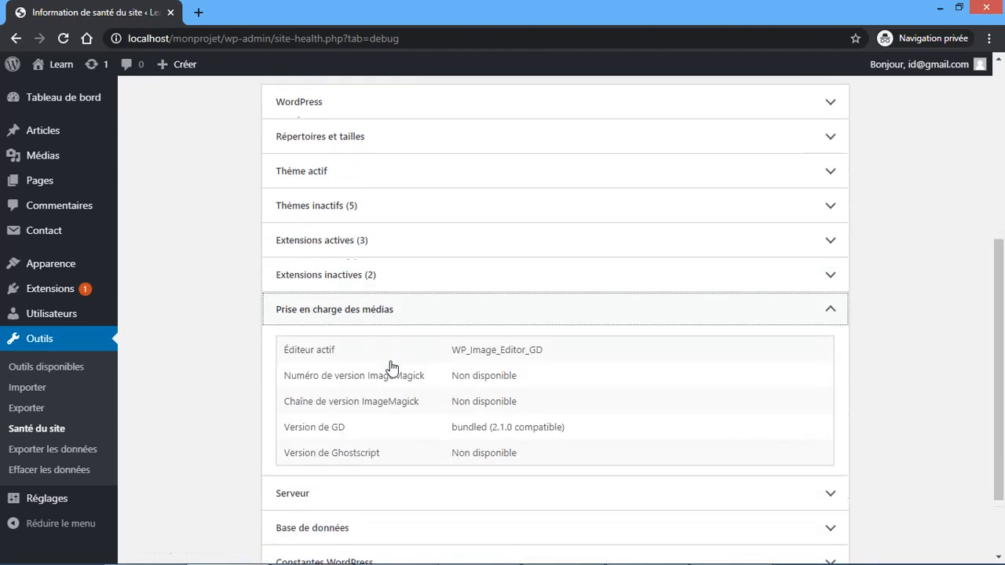
click(372, 260)
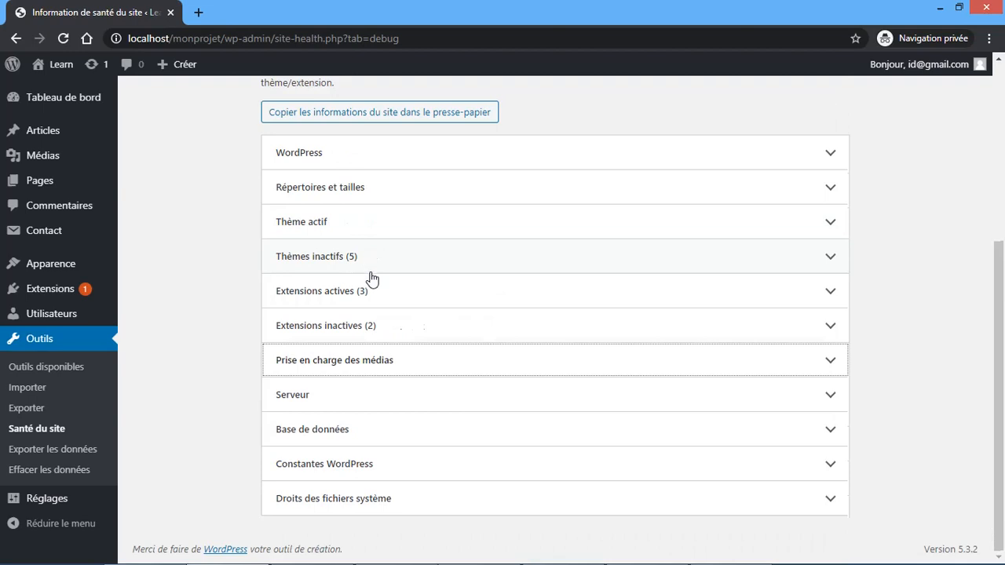
- Review the Base de données and Serveur sections, then go to Outils > Exporter les données
click(337, 429)
scroll(337, 428, down, 3)
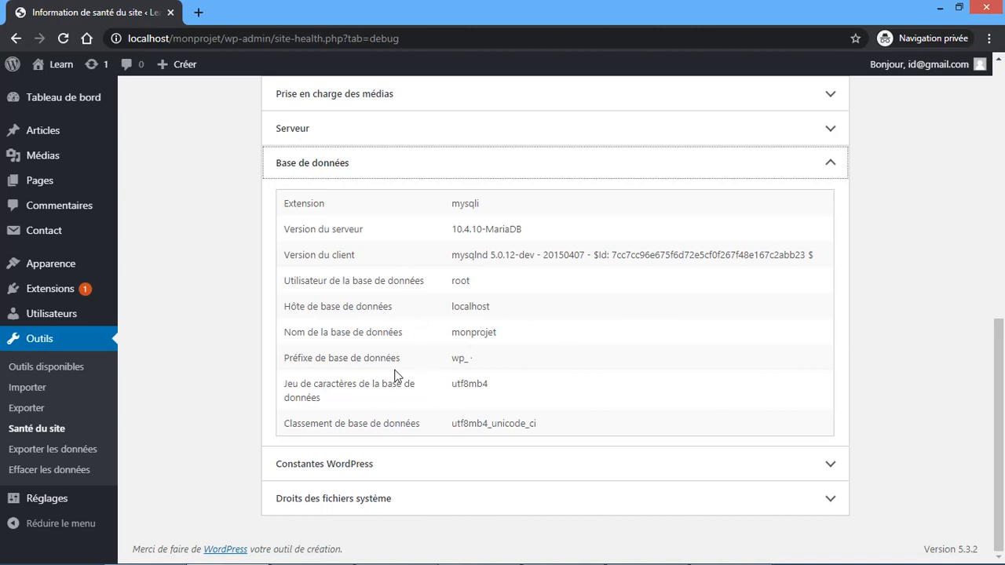
click(353, 176)
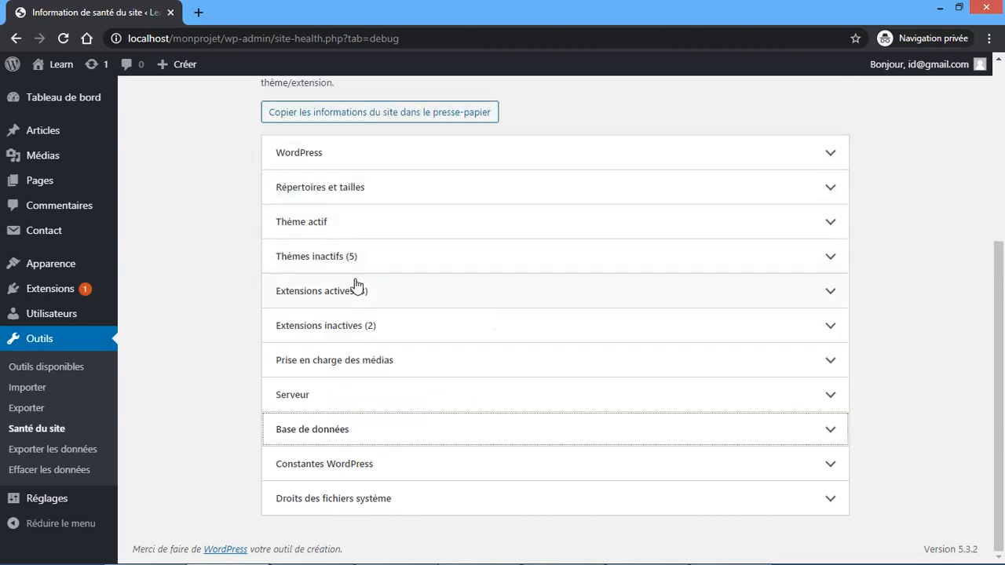
click(354, 406)
scroll(353, 408, down, 7)
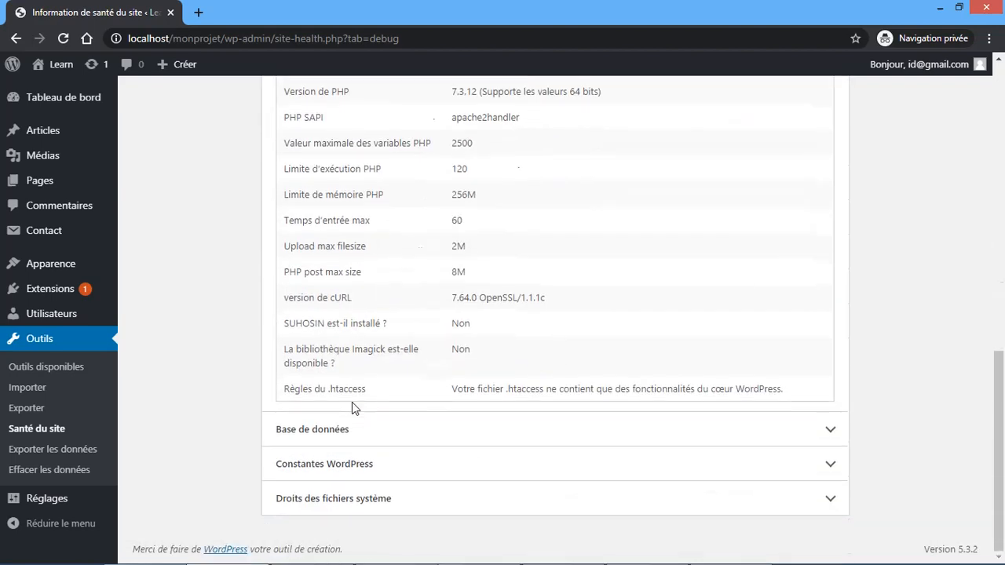
scroll(352, 403, up, 3)
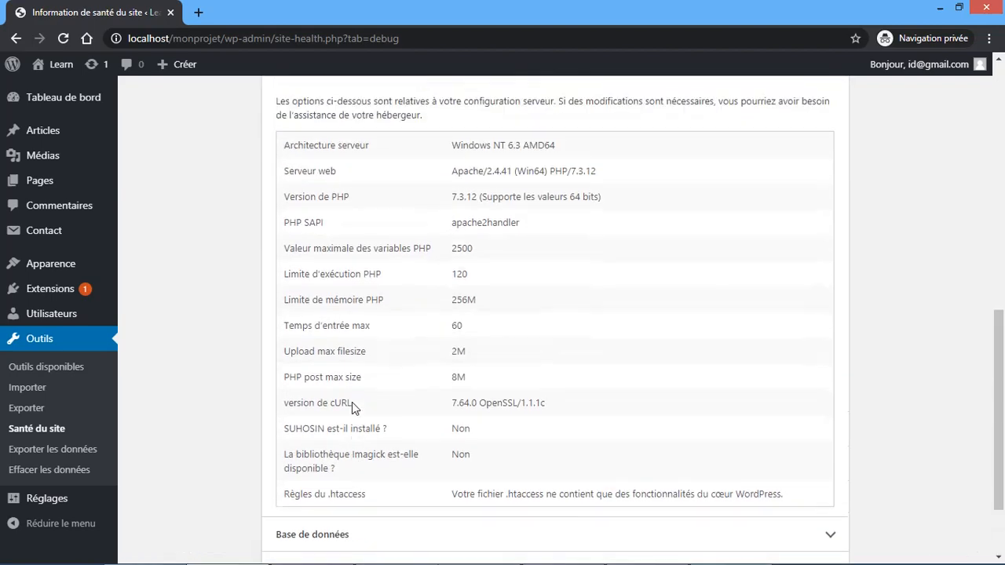
click(352, 166)
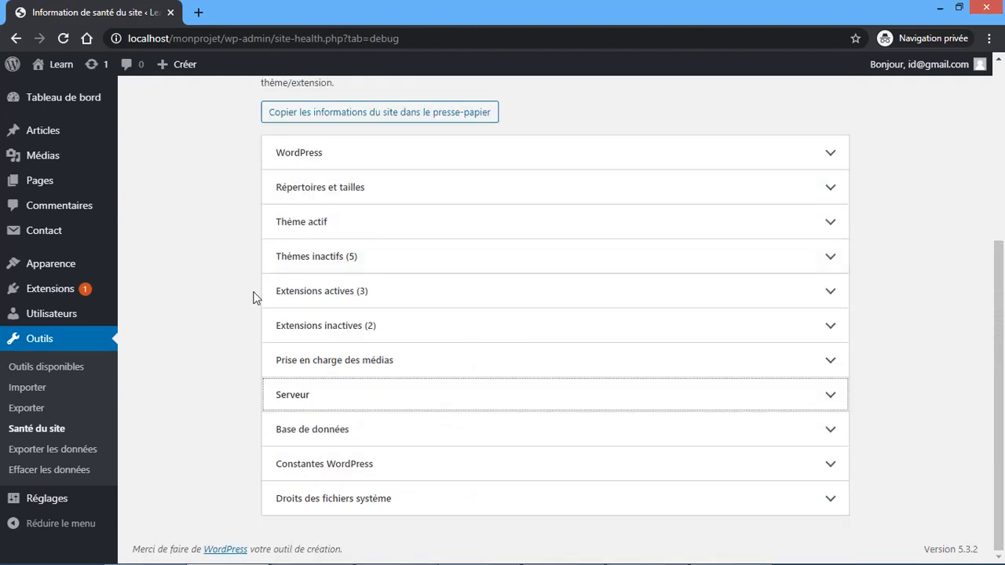
click(67, 450)
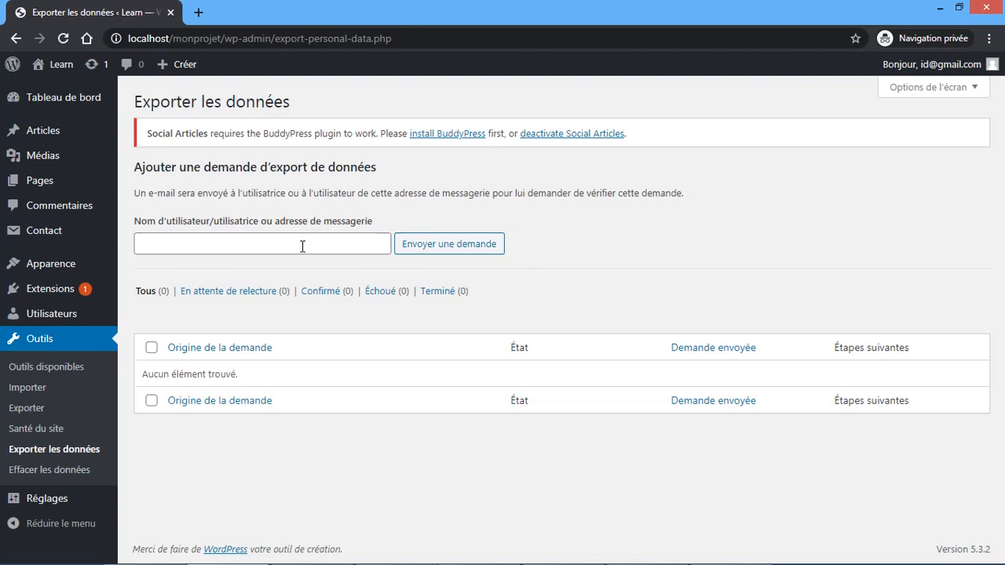
- Go to Outils > Effacer les données to see the empty erasure-request form
click(49, 475)
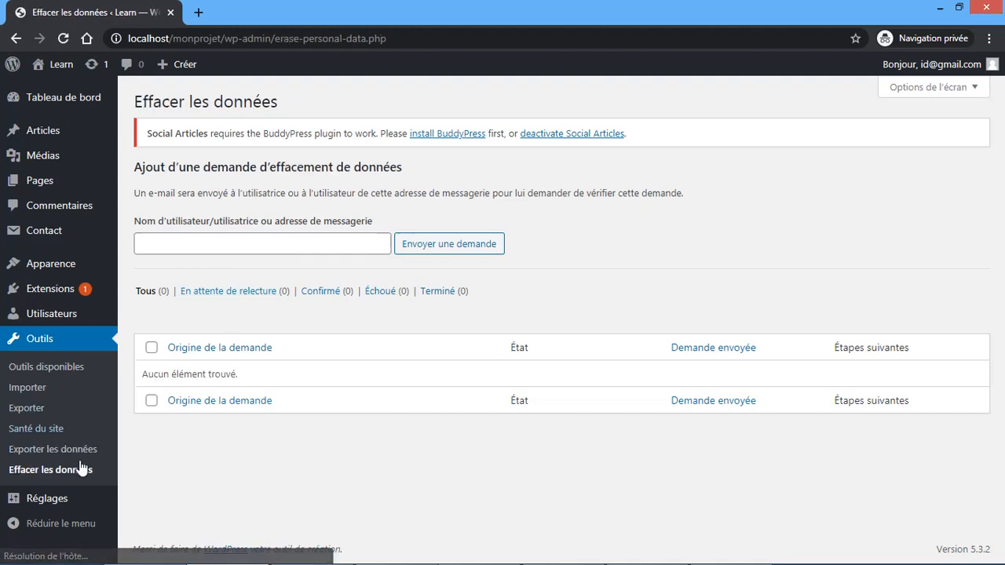